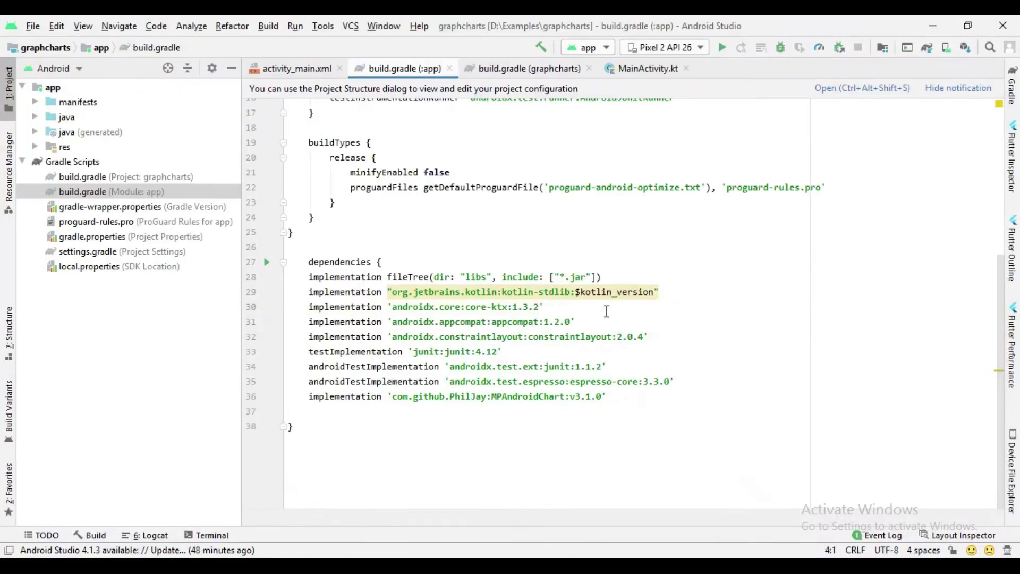
scroll(613, 303, up, 1)
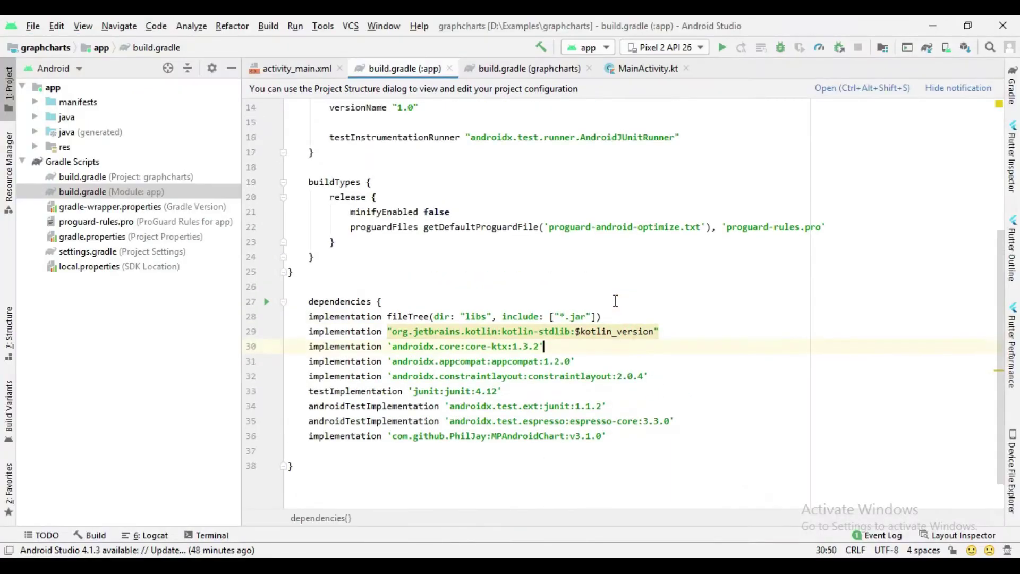
scroll(488, 401, up, 1)
Step: Review the MPAndroidChart dependency line and lines 13–25 in the app build.gradle
triple_click(306, 454)
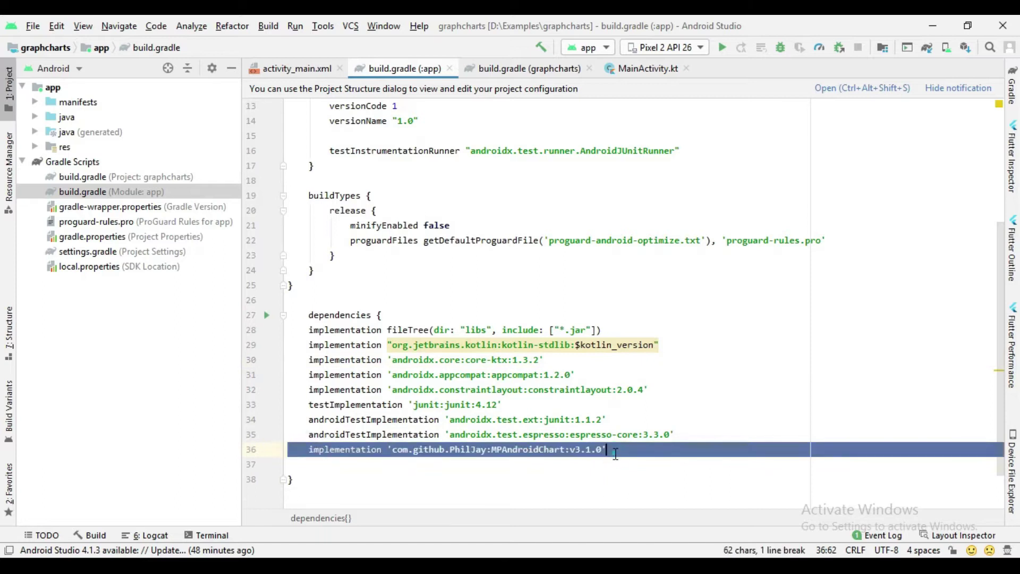
click(614, 453)
mouse_move(708, 195)
mouse_down()
mouse_move(511, 172)
mouse_move(292, 60)
mouse_up()
Step: Insert a match_parent BarChart with id barChart inside the LinearLayout and reformat it
click(287, 66)
key(Up)
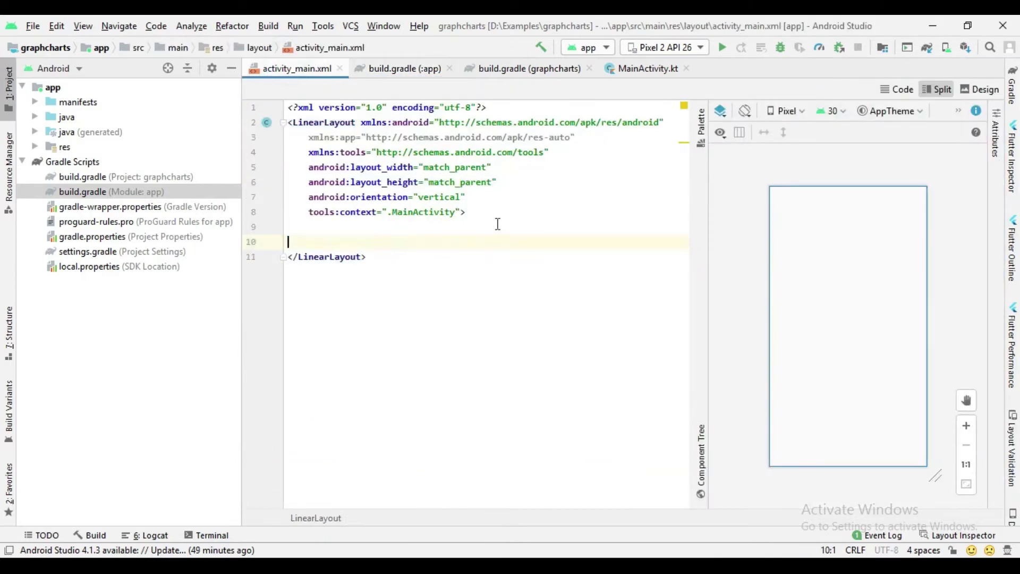
click(506, 216)
key(Down)
key(Down)
key(Return)
key(Return)
key(Up)
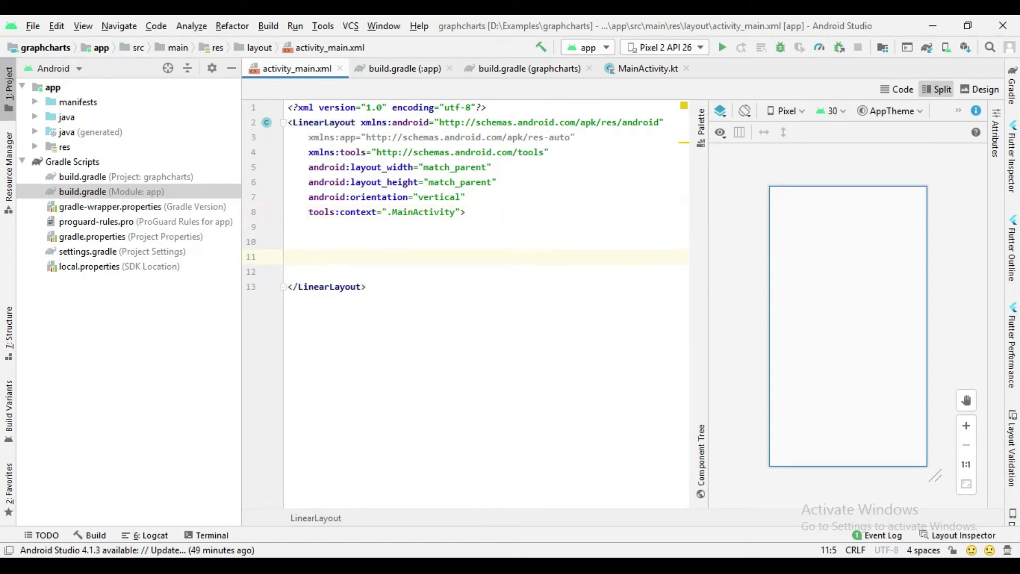
text(<bar)
key(Return)
key(Return)
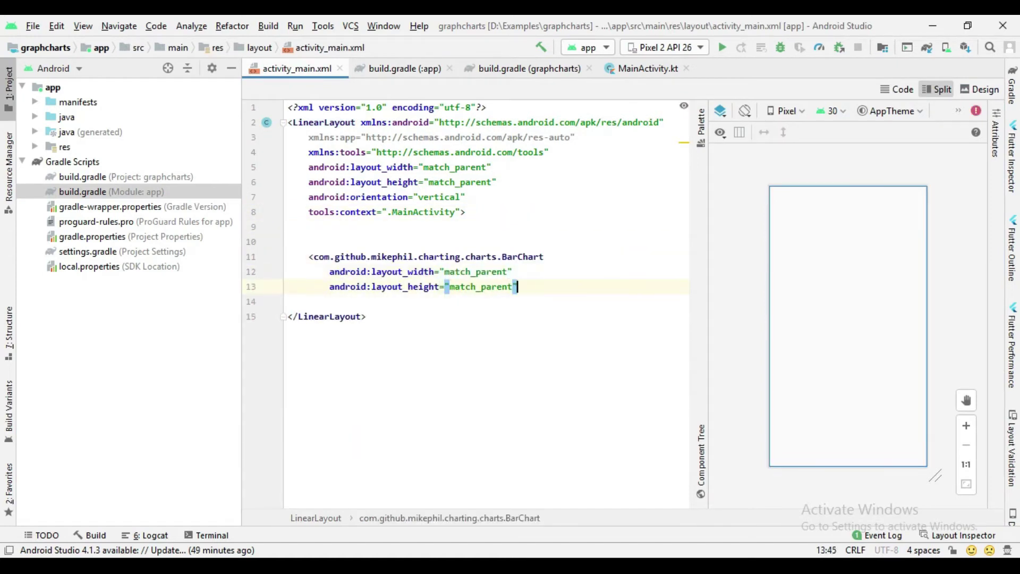
text(/)
key(Up)
key(End)
key(Return)
text(id)
key(Return)
text(@+id/barC)
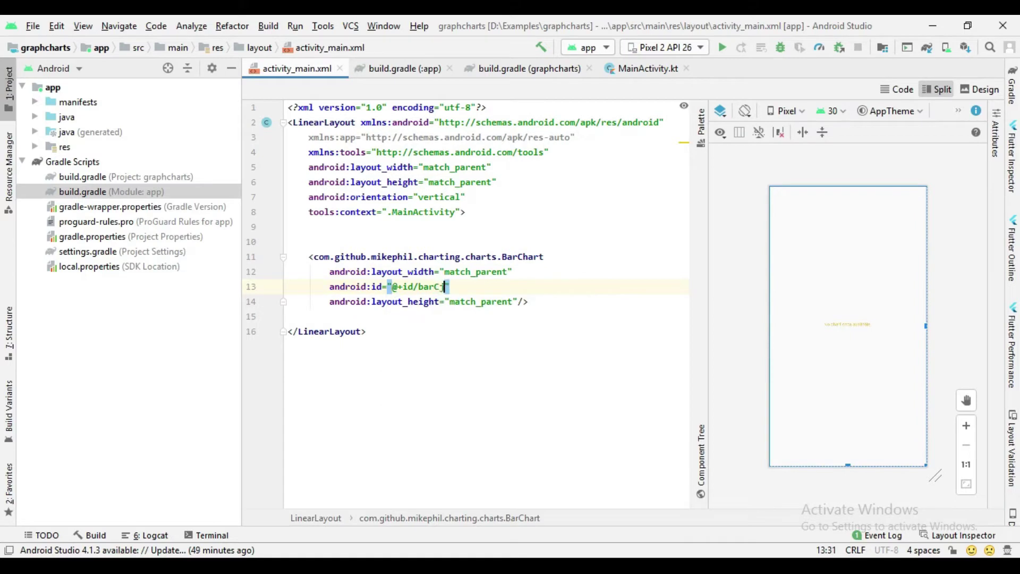
key(ctrl+alt+l)
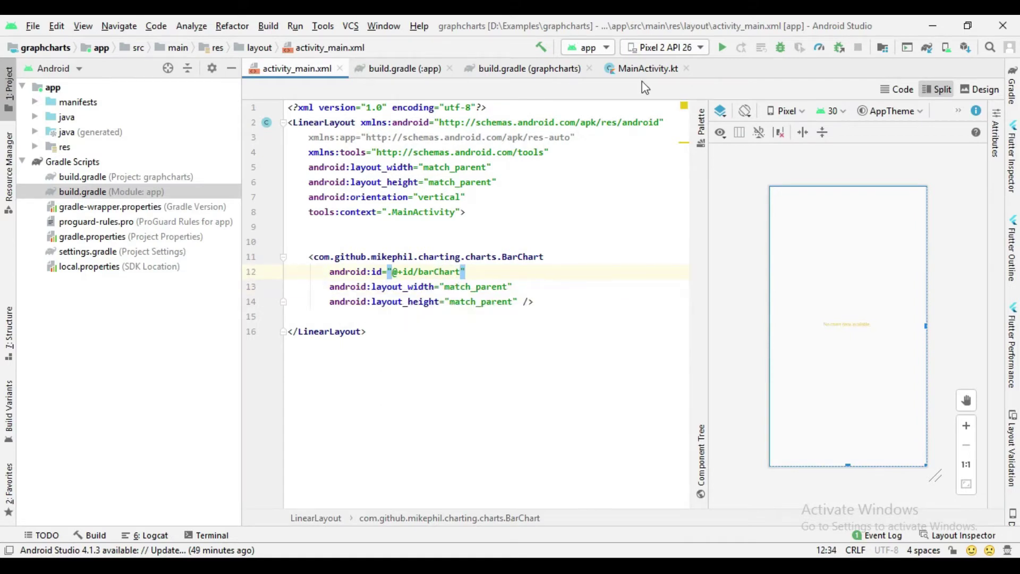
Step: Add 'lateinit var barList: ArrayList<BarEntry>' below the MainActivity class header
click(638, 69)
mouse_move(471, 235)
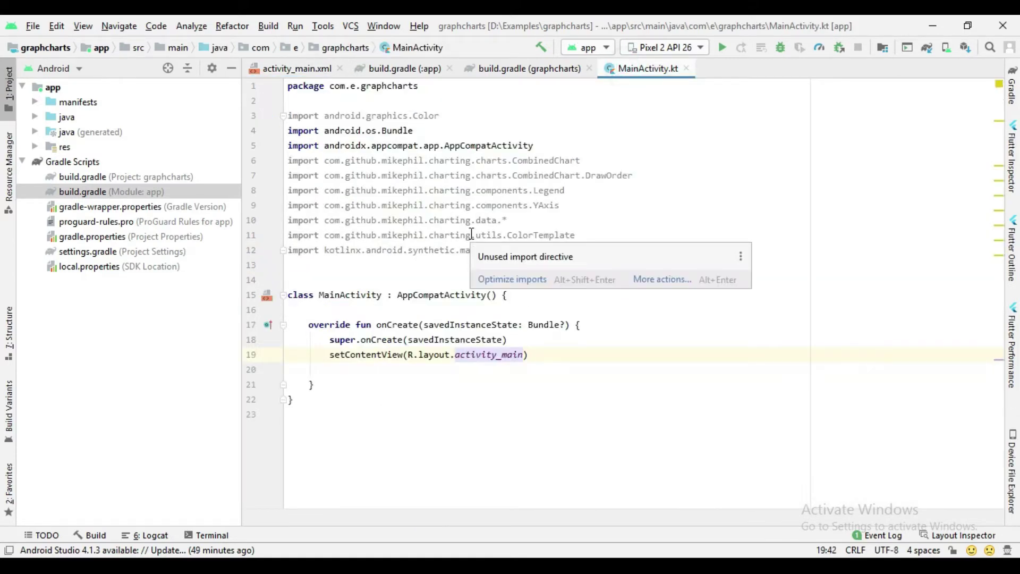
click(439, 297)
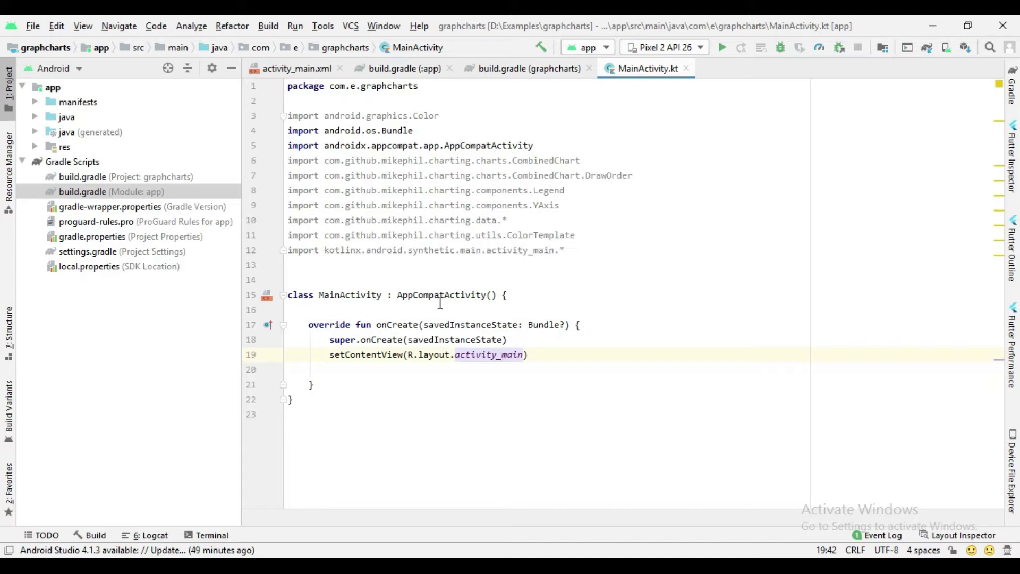
key(End)
key(Return)
text(var bar)
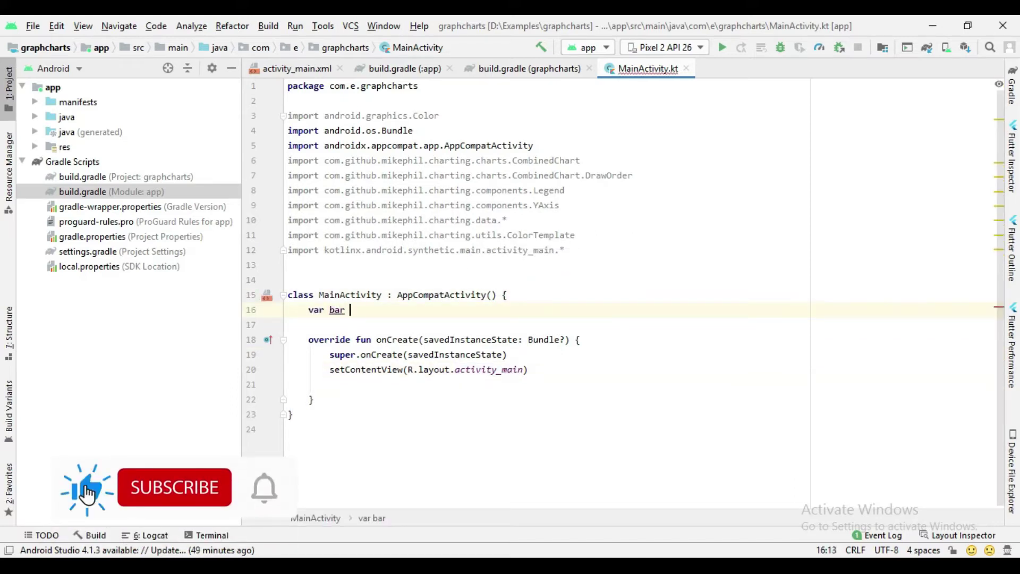
text(_list=)
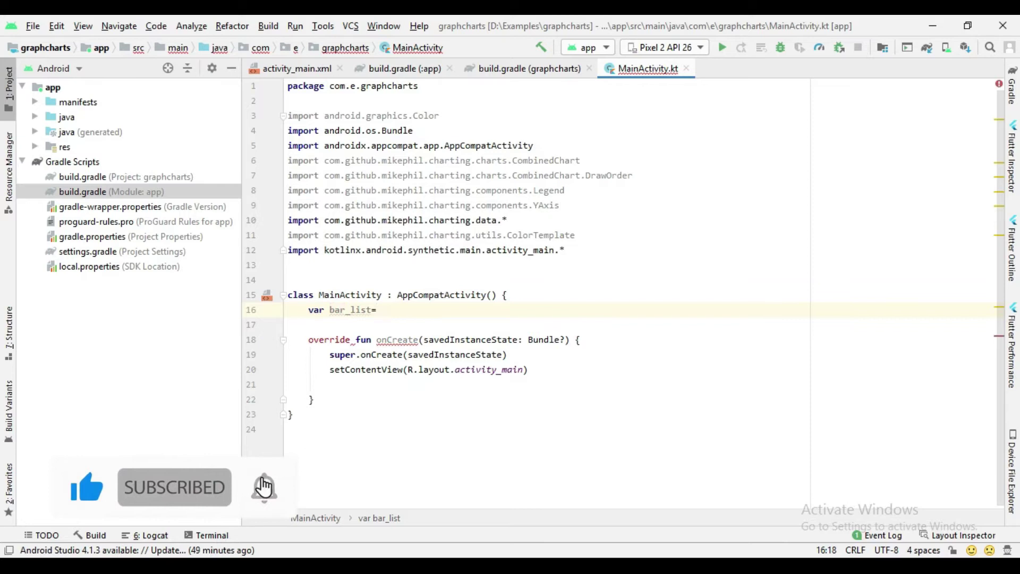
key(BackSpace)
key(BackSpace)
key(BackSpace)
key(BackSpace)
key(BackSpace)
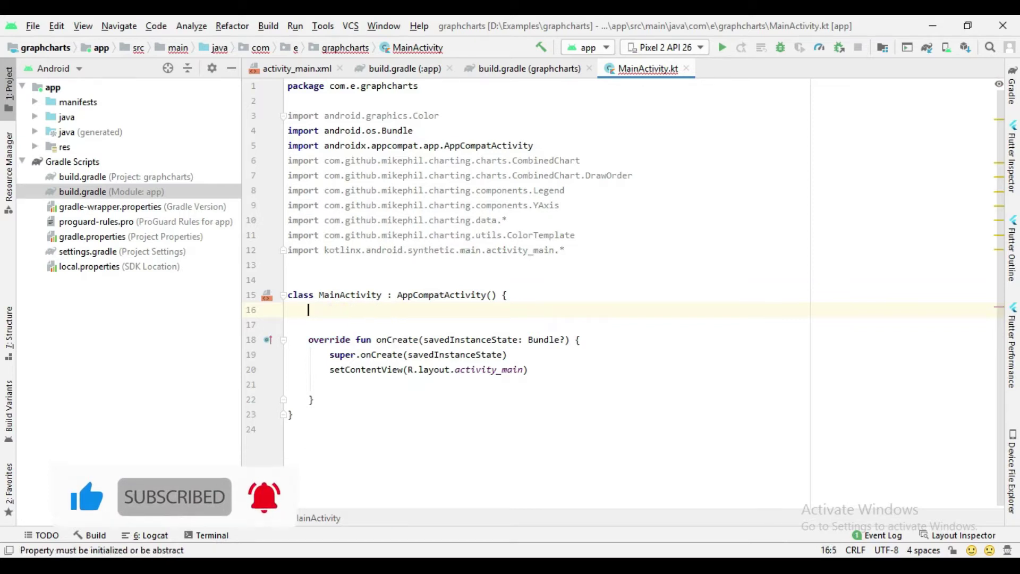
text(lateinit var bar)
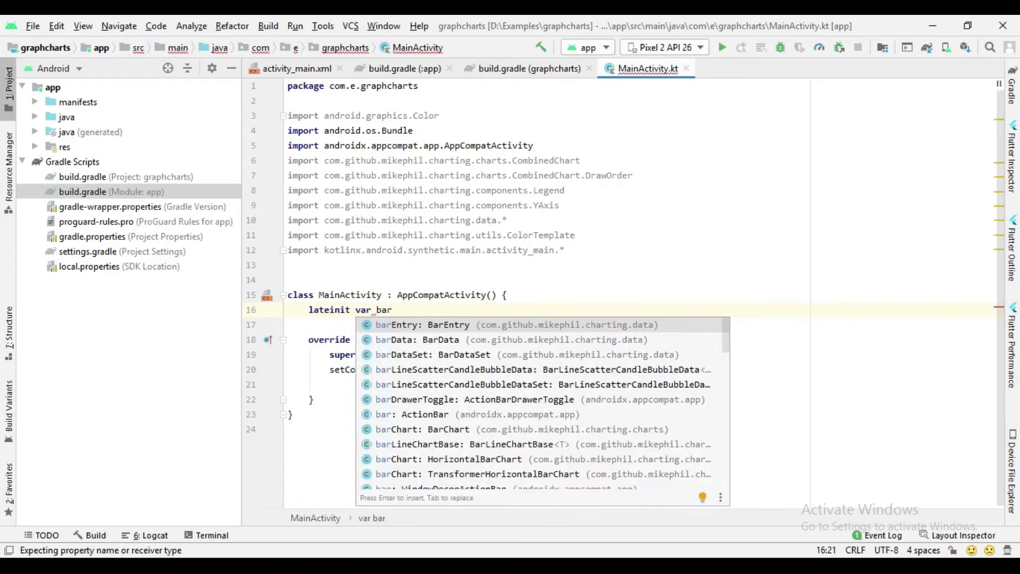
text(List=)
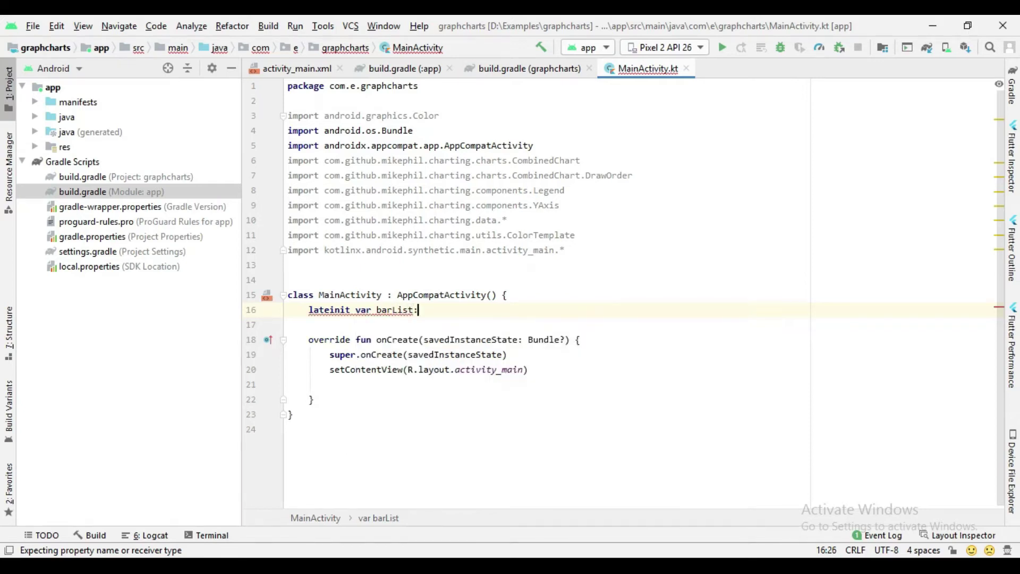
text(y)
key(Return)
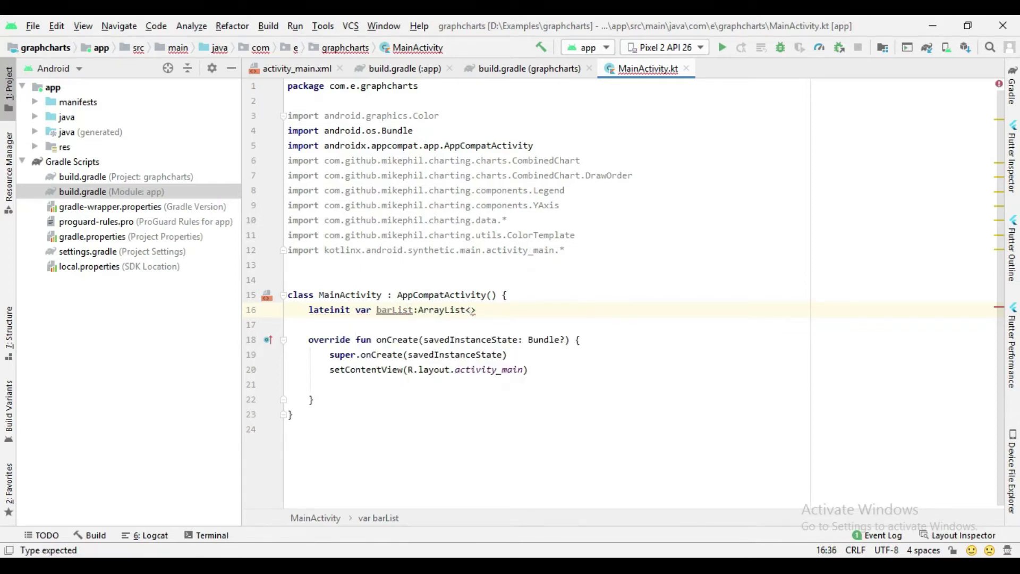
text(BarEntry)
key(Return)
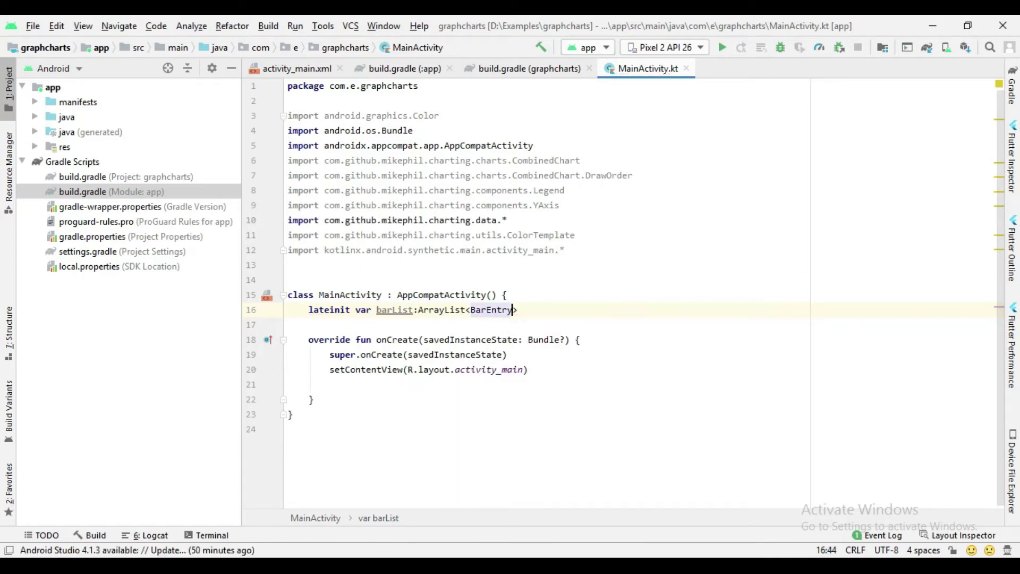
key(Down)
key(Down)
key(Down)
key(Down)
key(Down)
Step: Initialise barList as a new ArrayList() inside onCreate
key(Return)
key(Return)
key(Up)
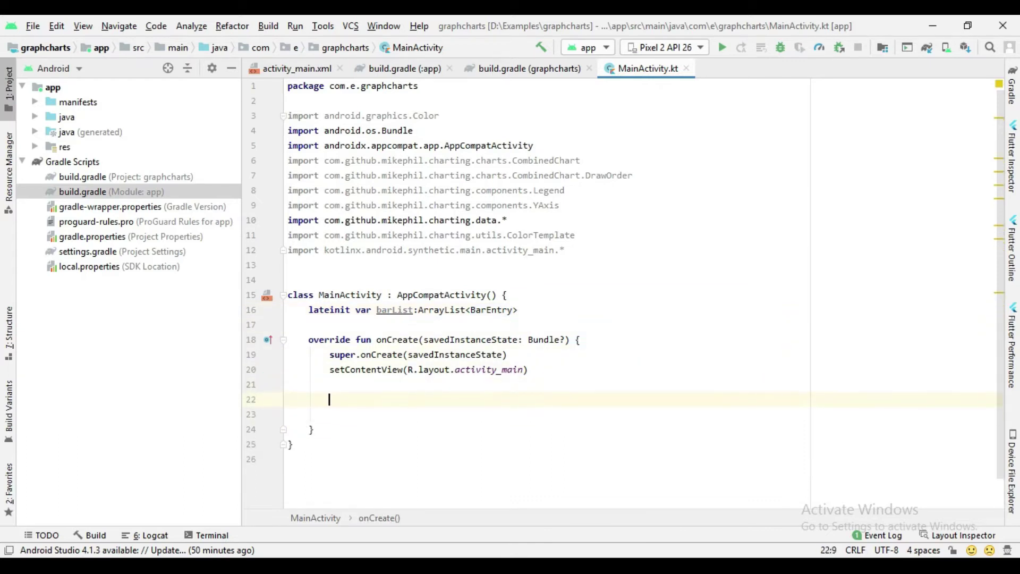
double_click(398, 309)
key(ctrl+c)
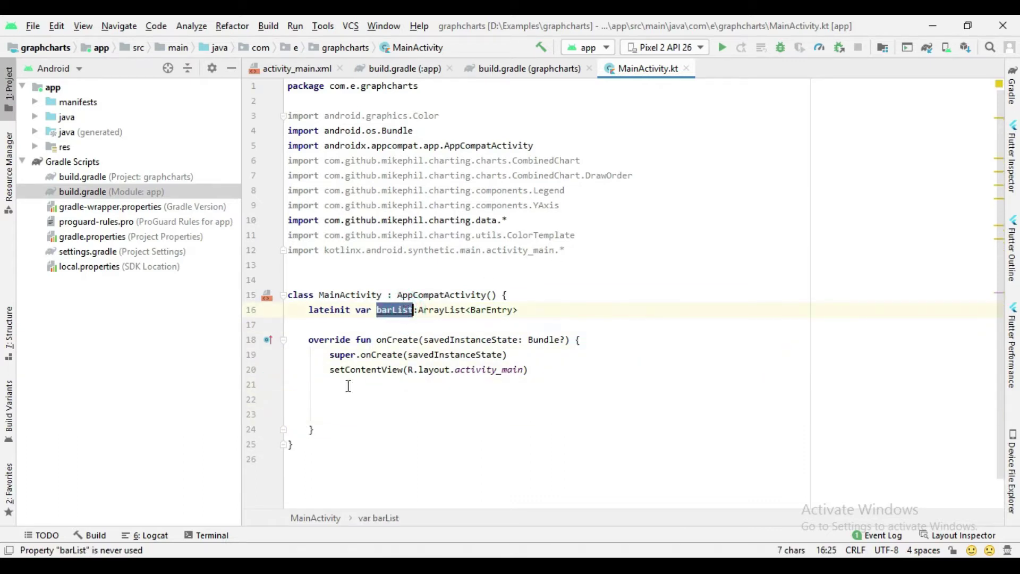
click(349, 388)
key(ctrl+v)
key(BackSpace)
key(BackSpace)
key(BackSpace)
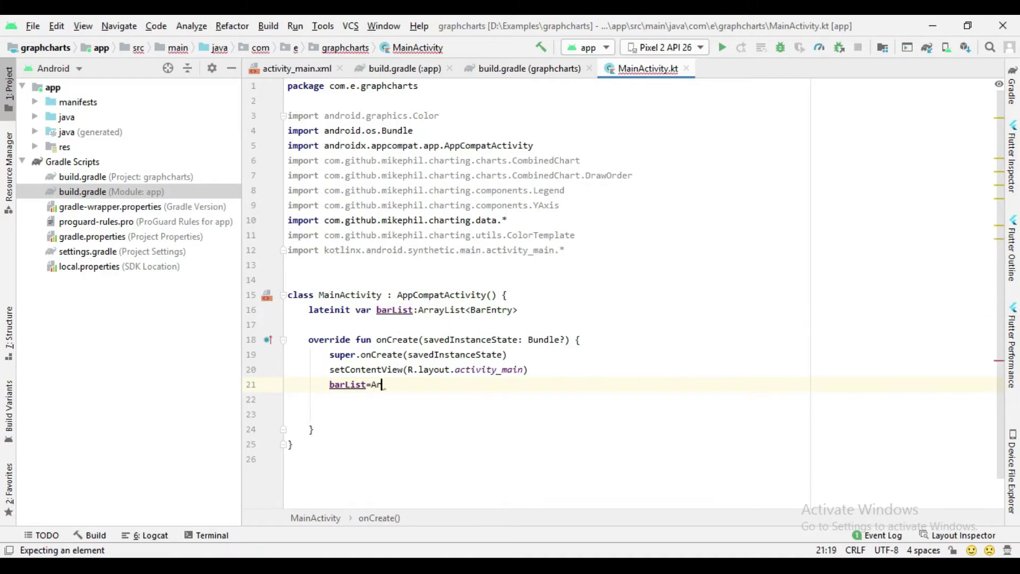
text(Arr)
key(Return)
key(Return)
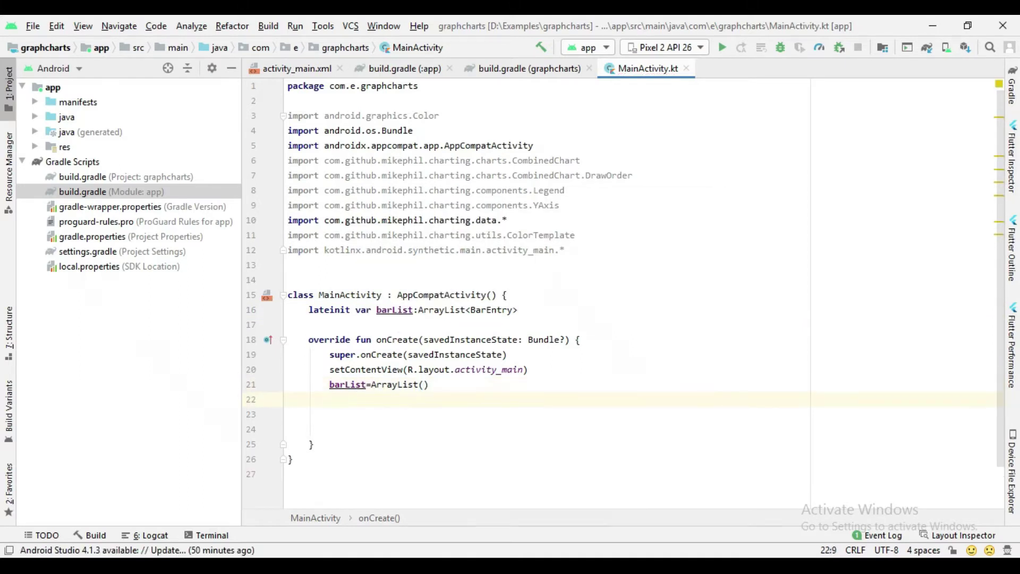
text(bar)
key(Return)
text(barList.add()
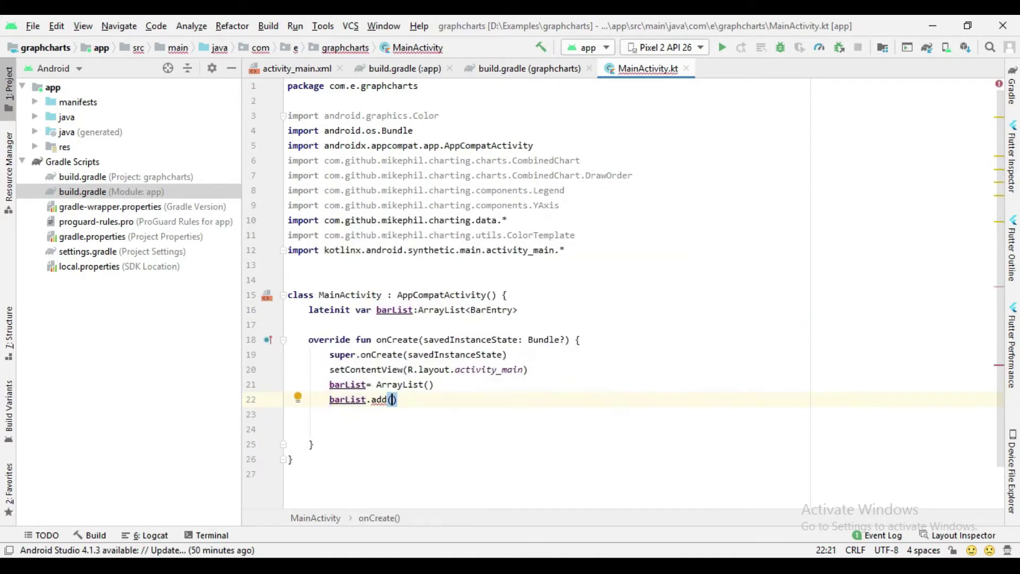
text(Bar)
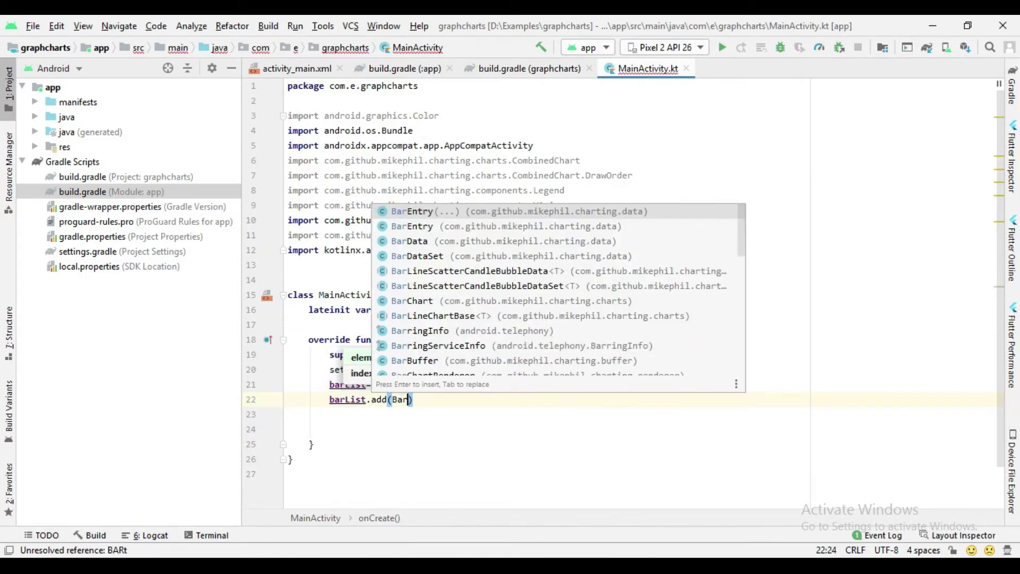
Step: Add seven barList.add(BarEntry(...)) lines with x values 10f to 70f, then reformat
key(Return)
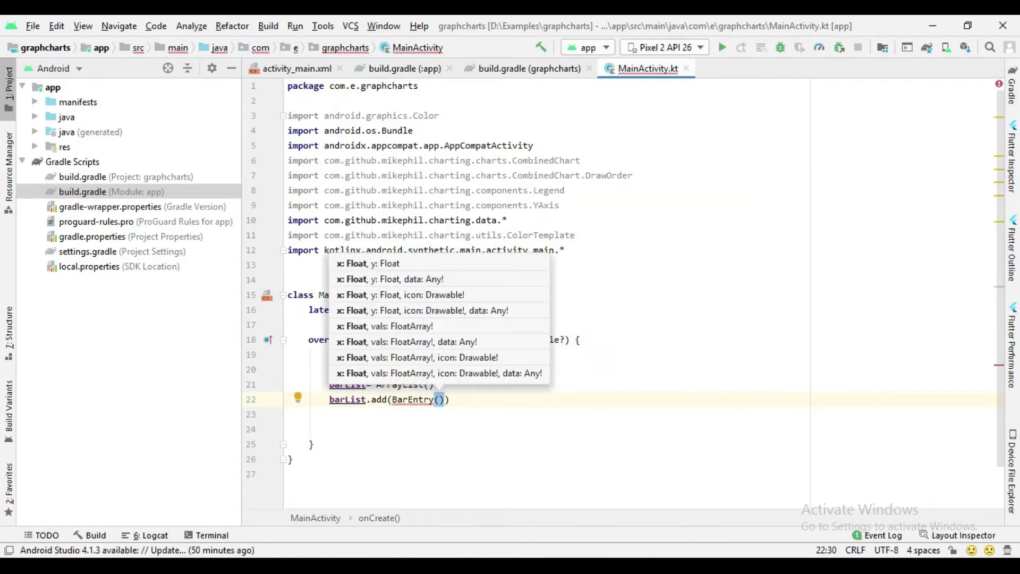
text(10f,)
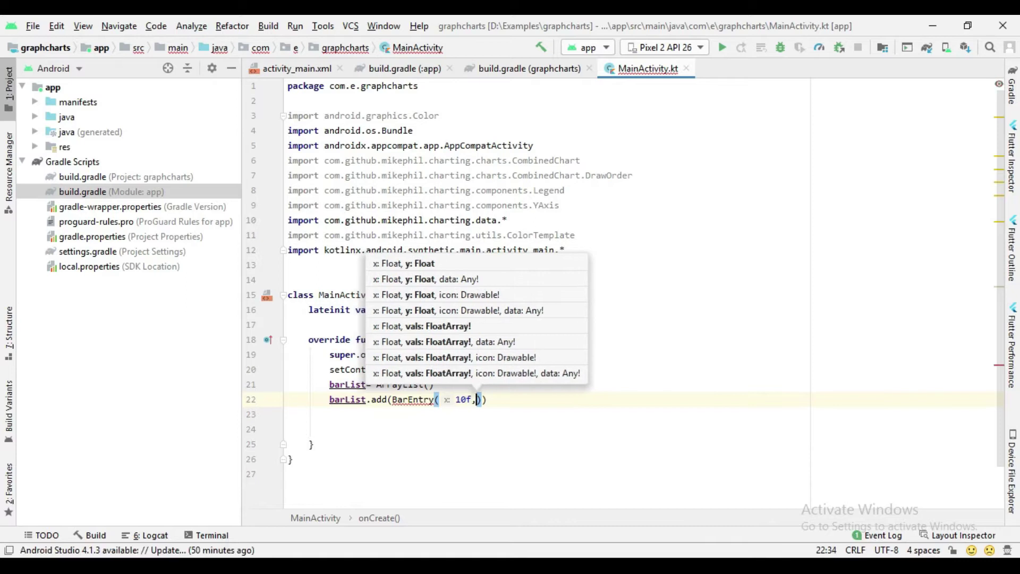
text( 500f)
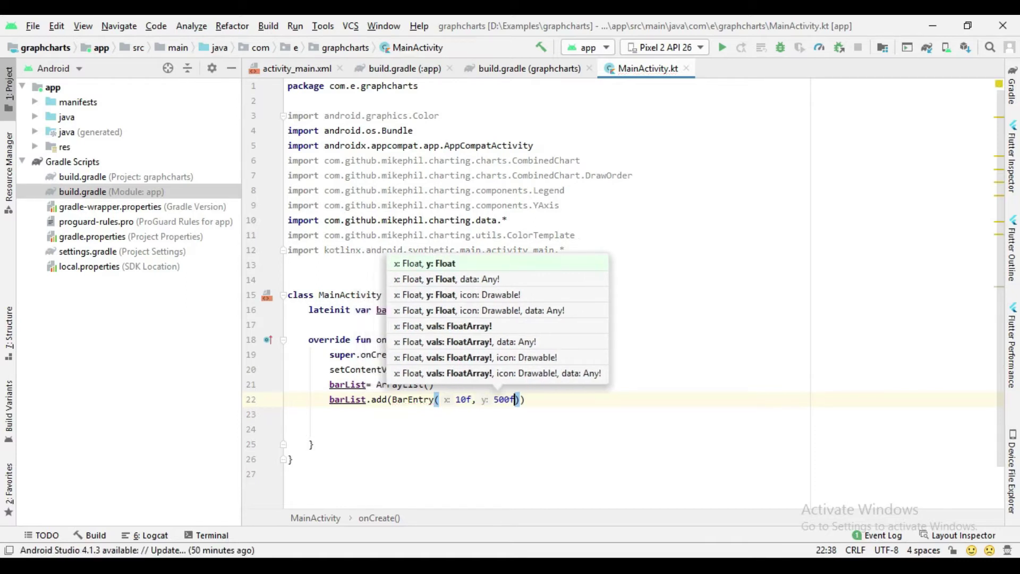
key(ctrl+d)
key(ctrl+d)
key(ctrl+d)
key(ctrl+d)
key(ctrl+d)
key(Up)
key(Up)
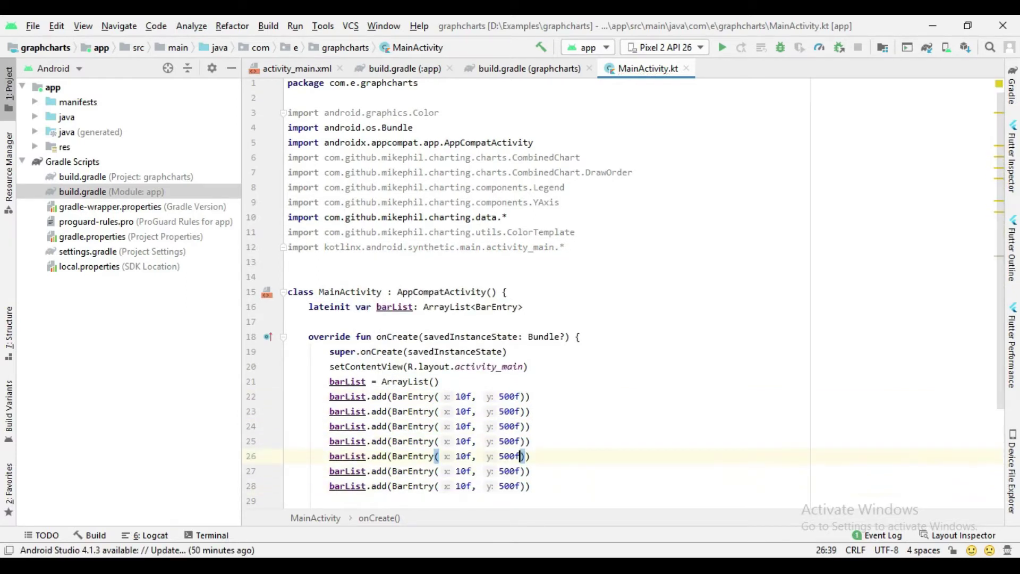
key(Up)
key(Up)
key(Up)
key(Left)
key(Left)
key(Left)
key(Down)
key(BackSpace)
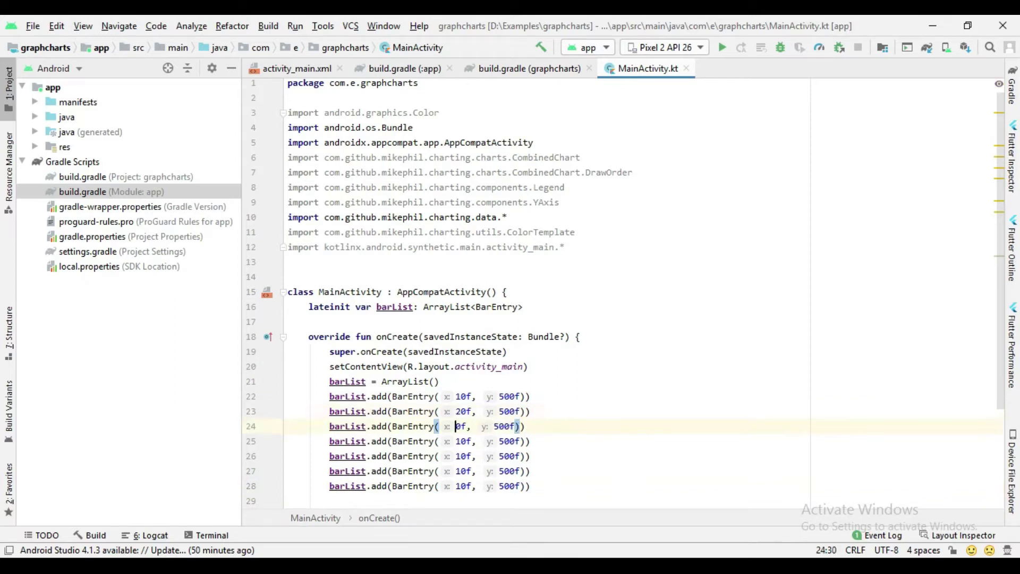
text(3)
key(Down)
key(BackSpace)
text(4)
key(Down)
key(BackSpace)
text(5)
key(Down)
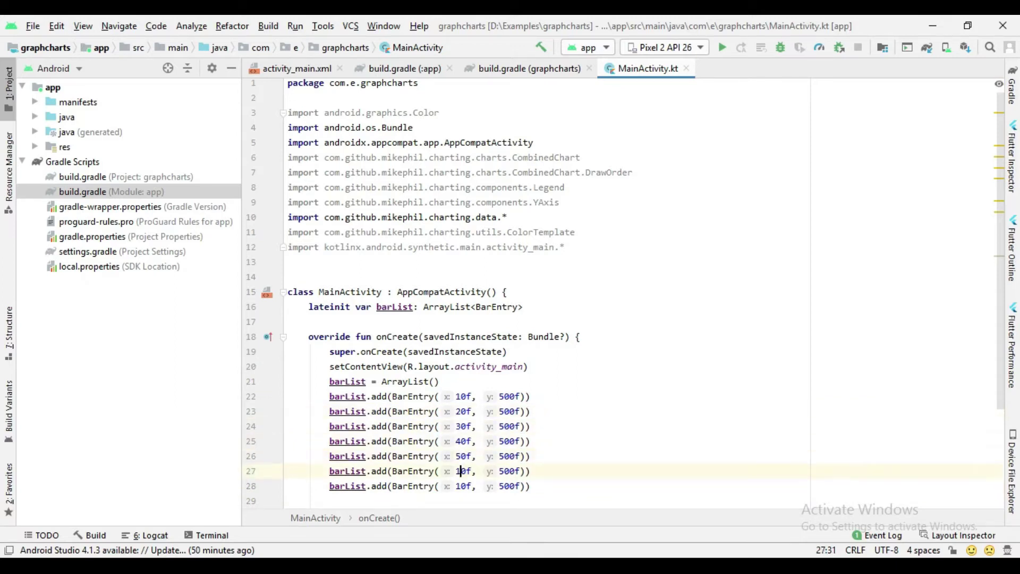
key(BackSpace)
text(6)
key(Down)
key(ctrl+alt+l)
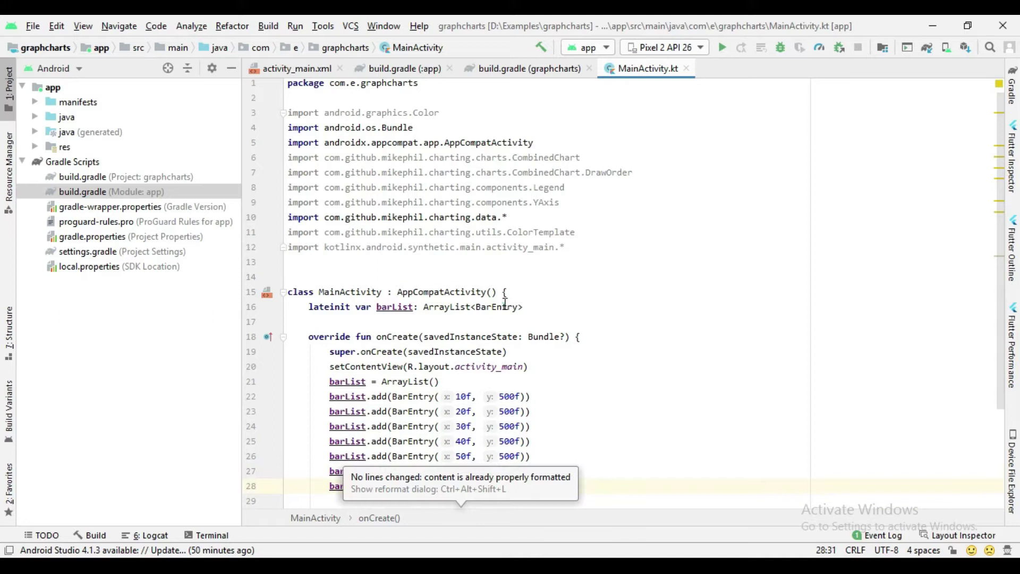
Step: Change the y values to 500f, 100f, 300f, 800f, 400f, 1000f, 800f and reformat
click(506, 307)
scroll(505, 307, down, 2)
click(503, 340)
key(BackSpace)
text(1)
key(Down)
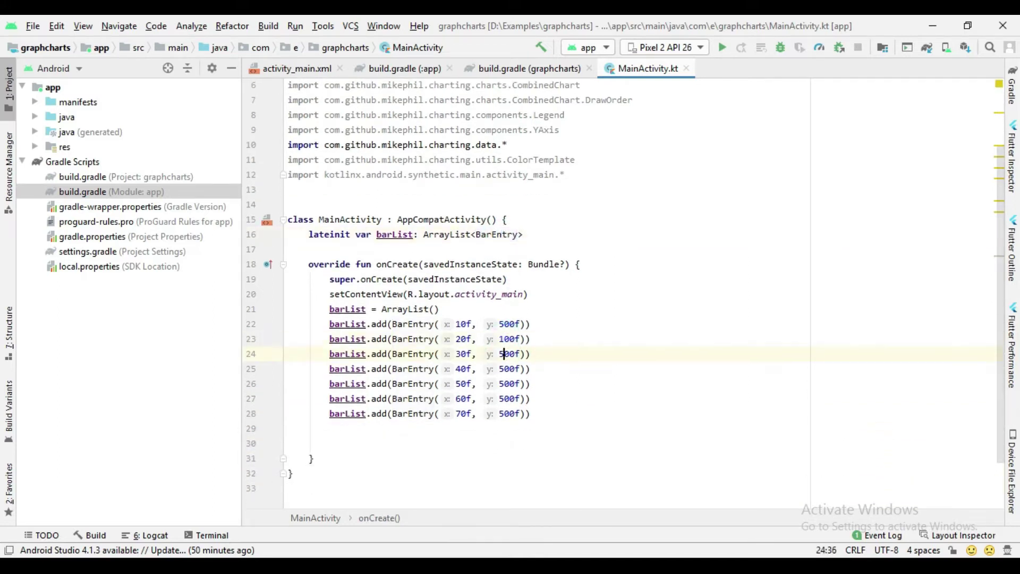
key(Down)
key(BackSpace)
text(8)
key(Down)
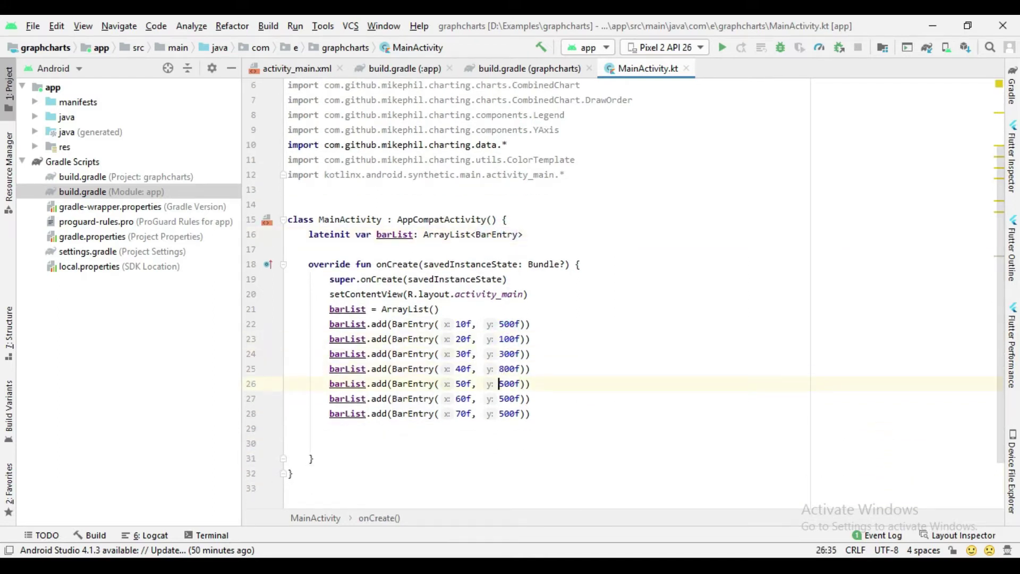
key(Down)
key(Down)
key(Up)
key(BackSpace)
key(Up)
key(Left)
key(BackSpace)
text(4)
key(Down)
key(Down)
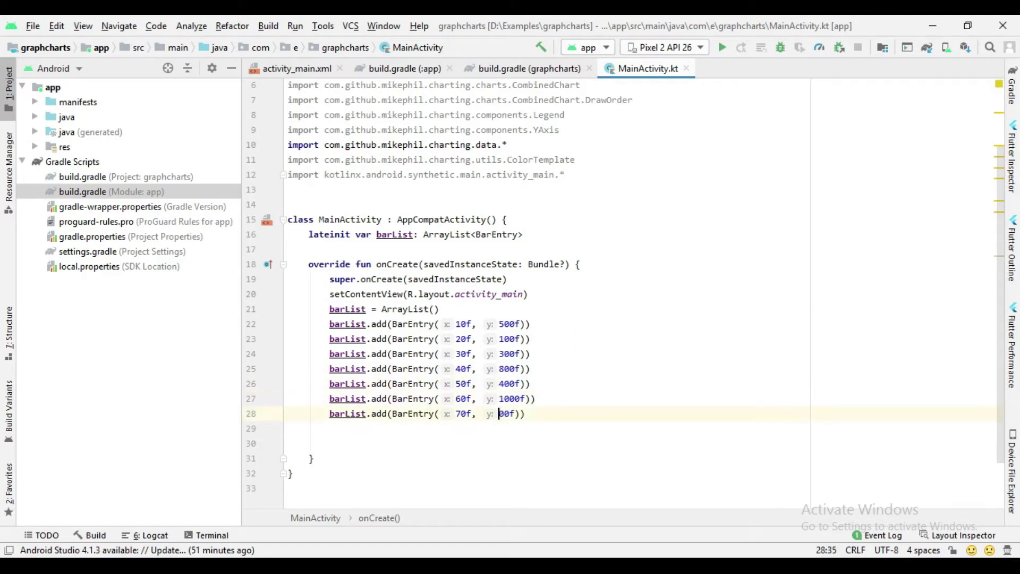
text(8)
key(ctrl+alt+l)
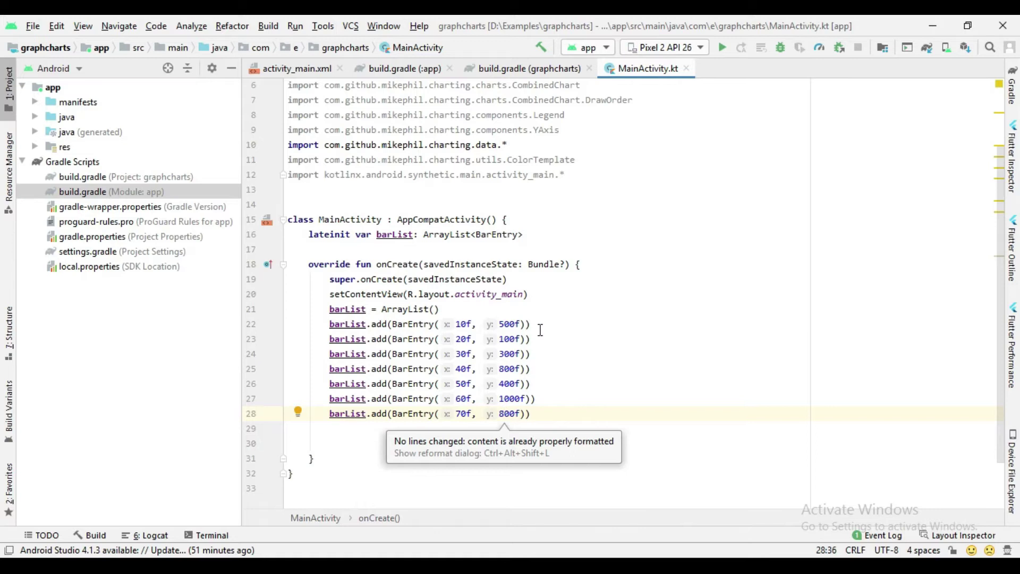
Step: Declare a lateinit lineDataSet property below barList
click(548, 235)
key(Return)
key(Return)
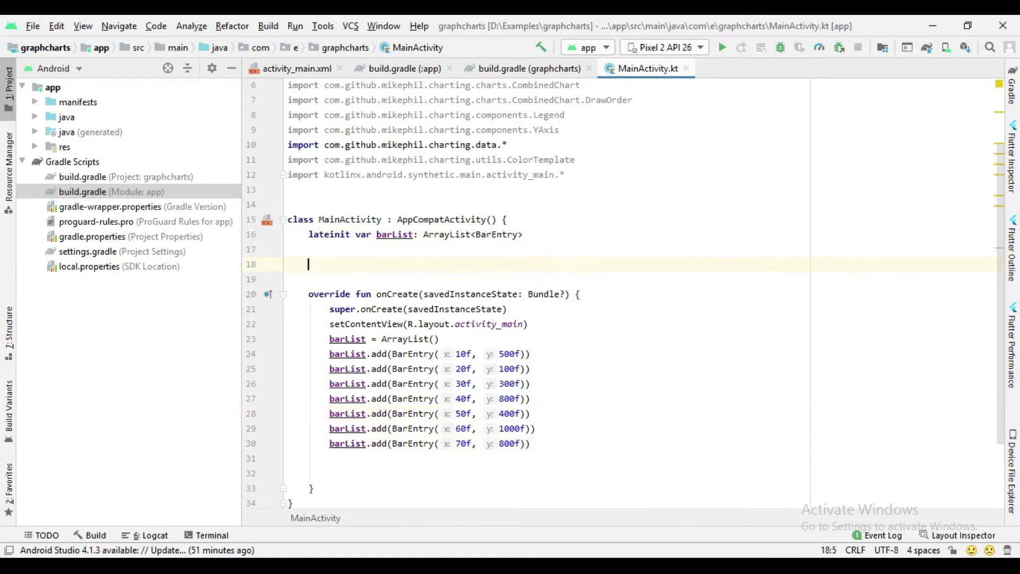
text(l)
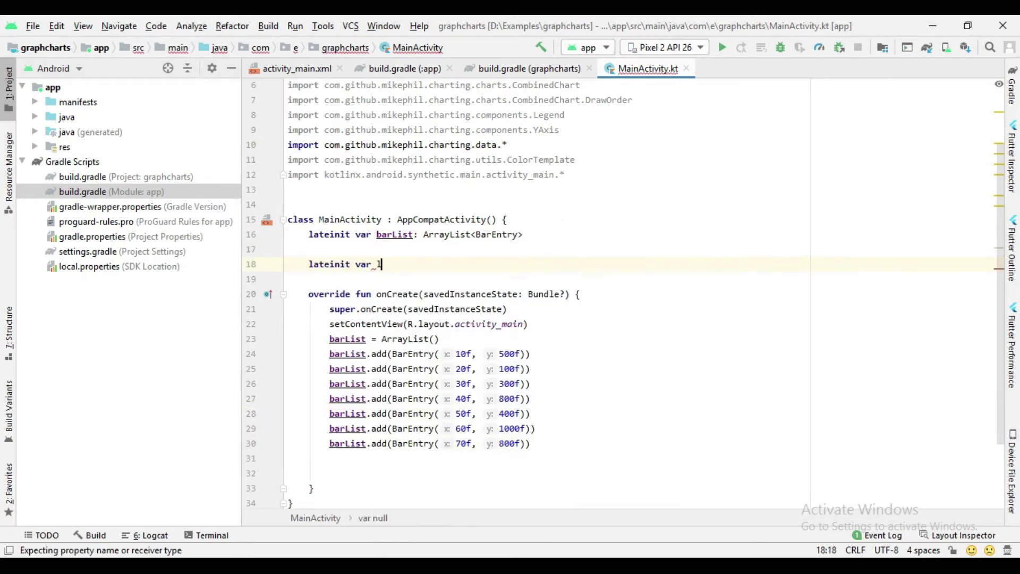
text(ateinit var kubeineD)
key(Return)
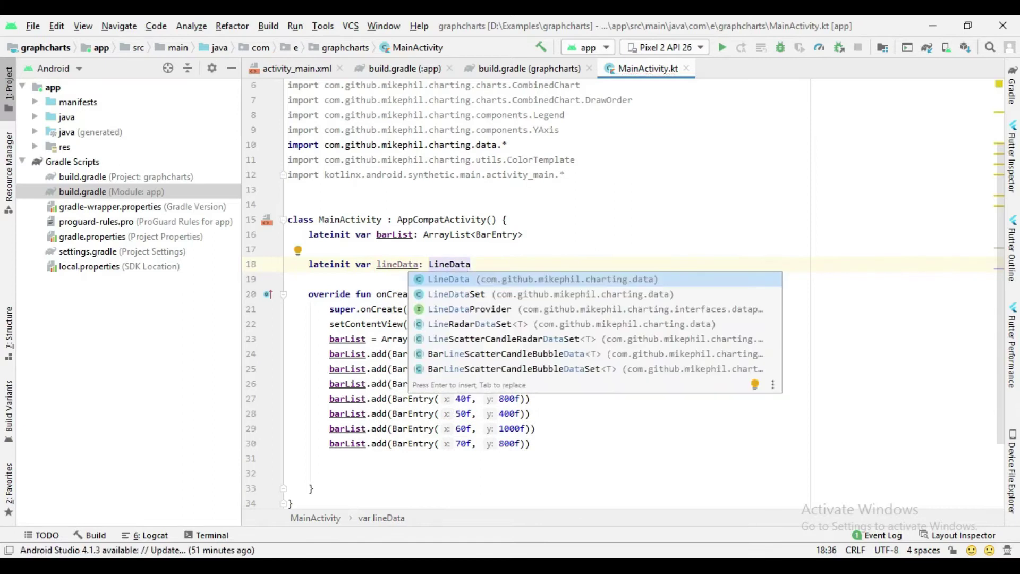
key(Down)
key(Return)
text(Set)
key(Return)
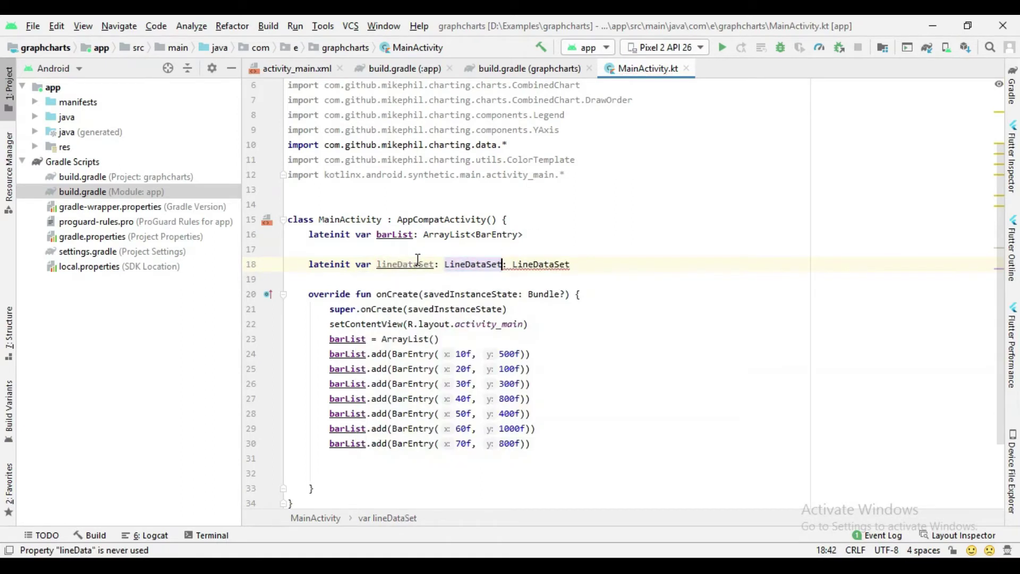
key(ctrl+BackSpace)
Step: Start a lineDataSet assignment line below the bar entries in onCreate
click(540, 264)
key(Return)
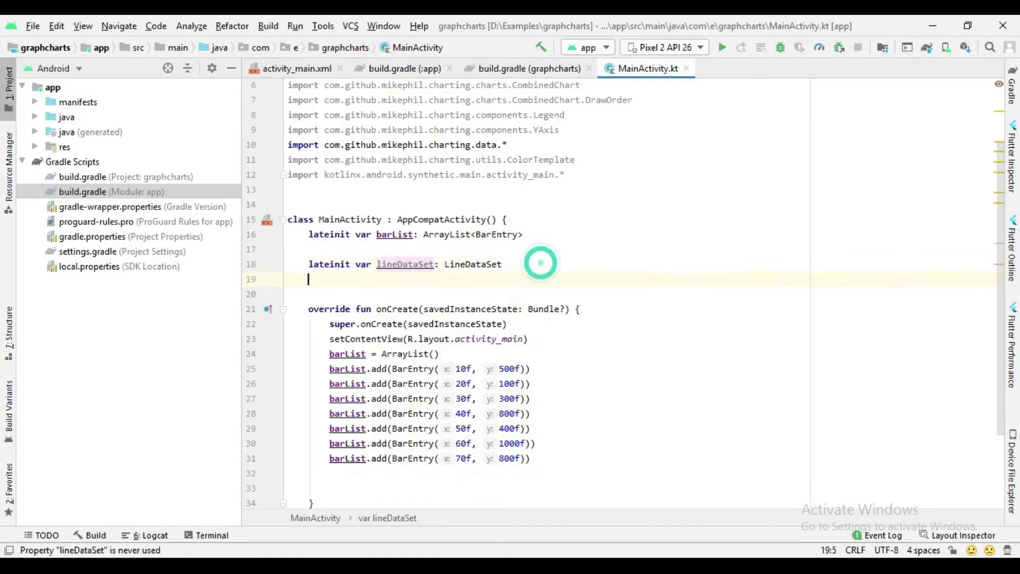
double_click(387, 266)
key(ctrl+c)
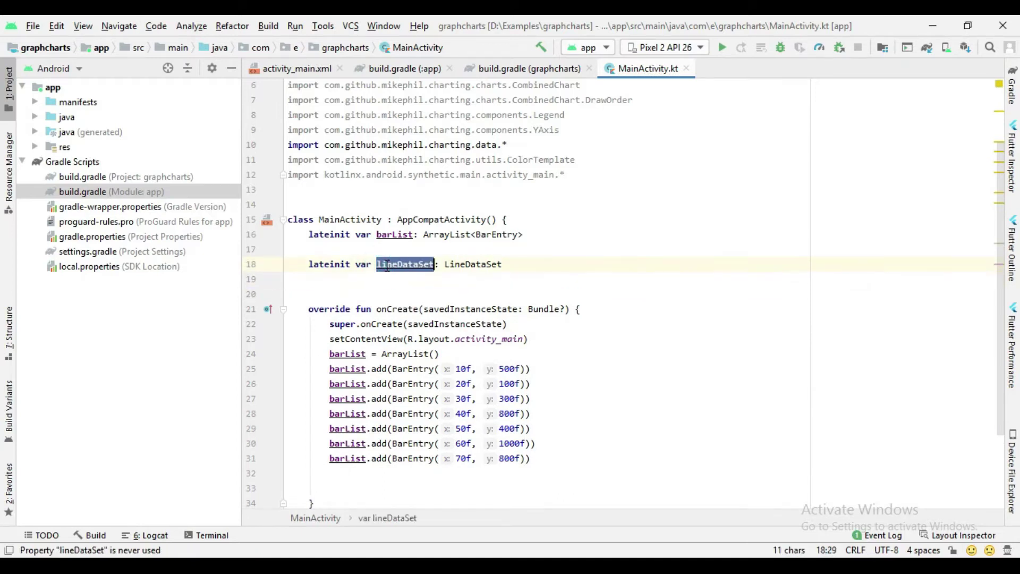
click(327, 476)
key(ctrl+v)
text(=)
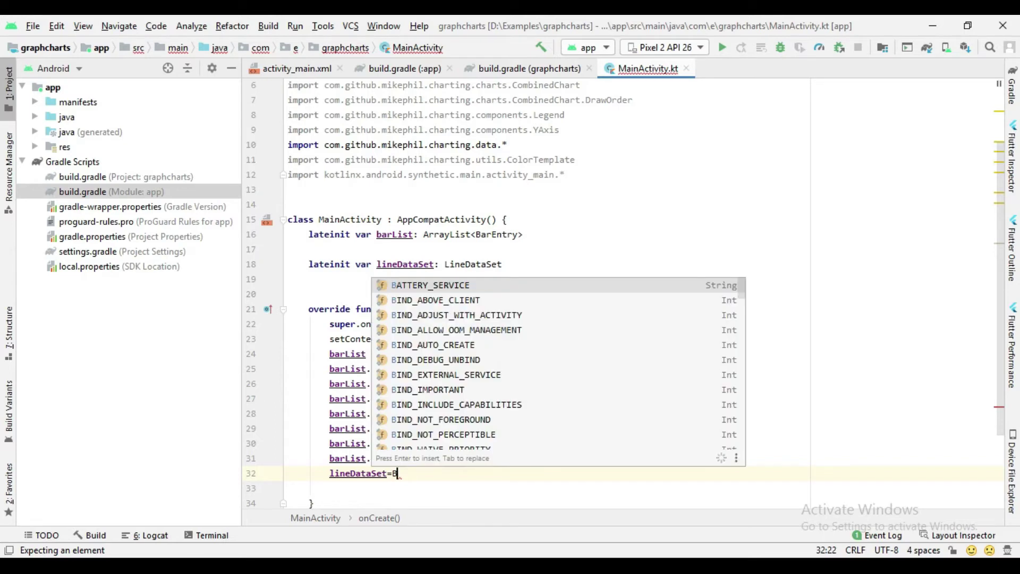
key(Escape)
Step: Retype lineDataSet as BarDataSet and assign it BarDataSet(barList, "")
double_click(472, 263)
text(Bar)
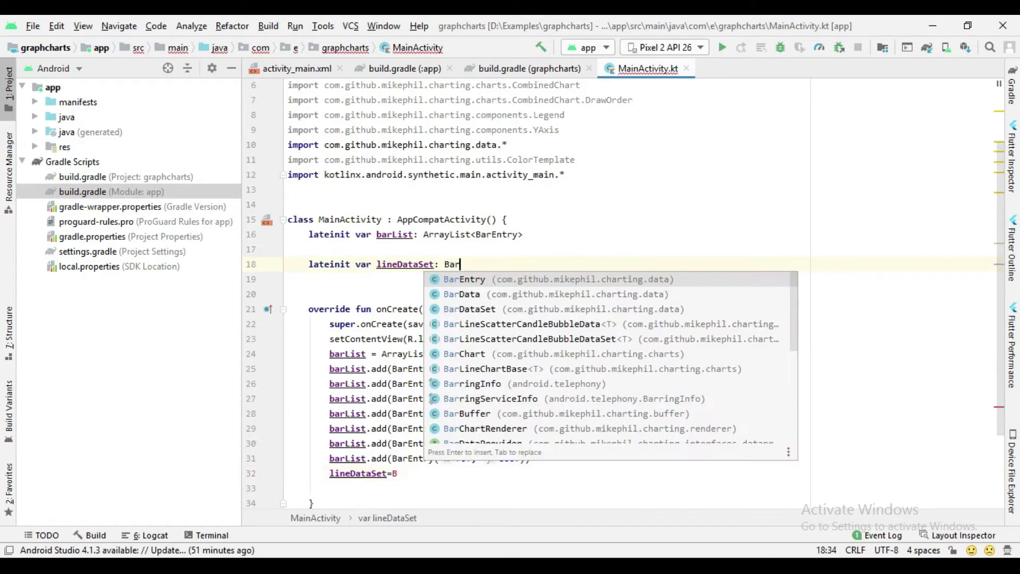
key(Down)
key(Down)
key(Return)
text(ar)
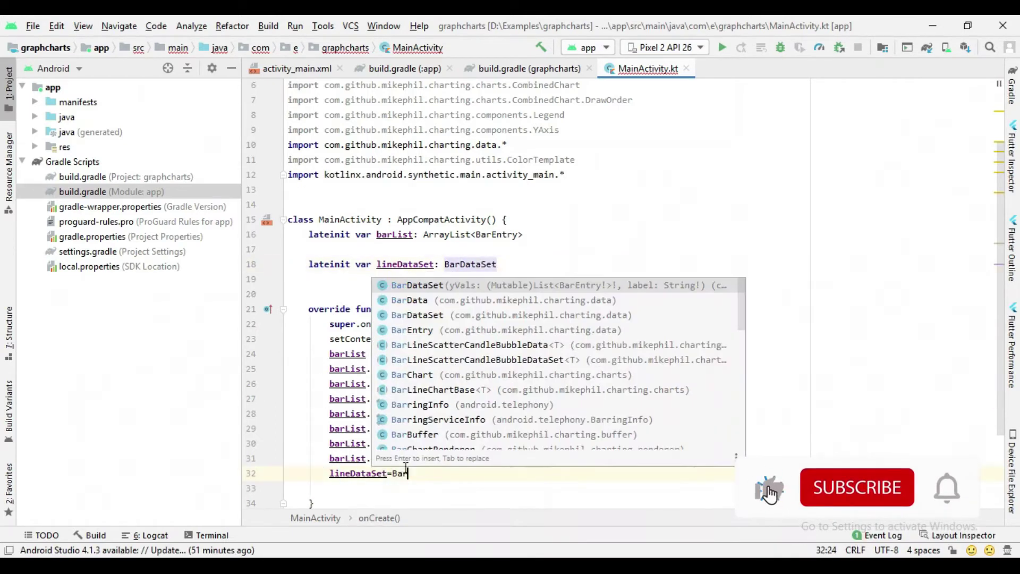
key(Return)
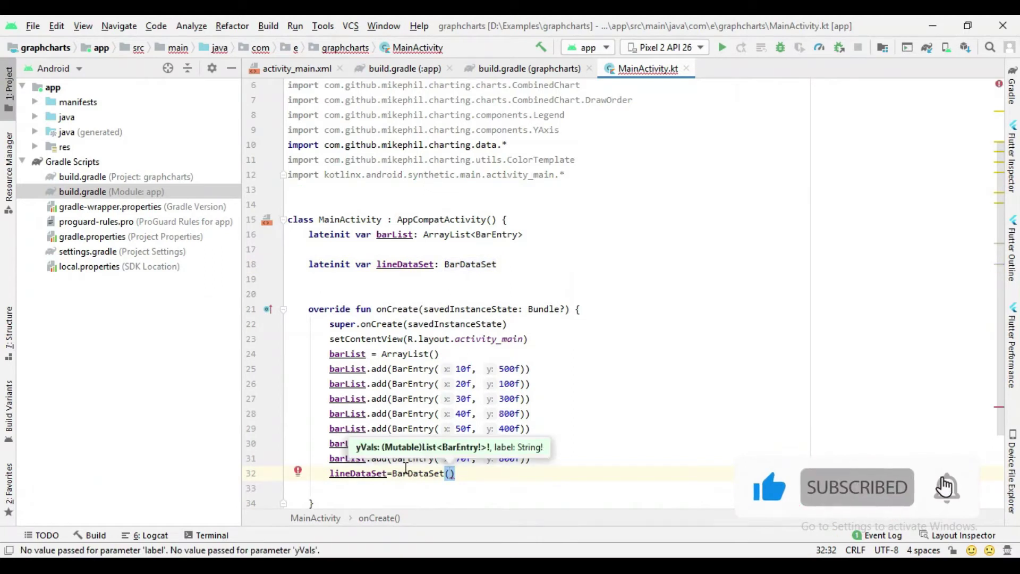
text(bar)
key(Return)
text(, ")
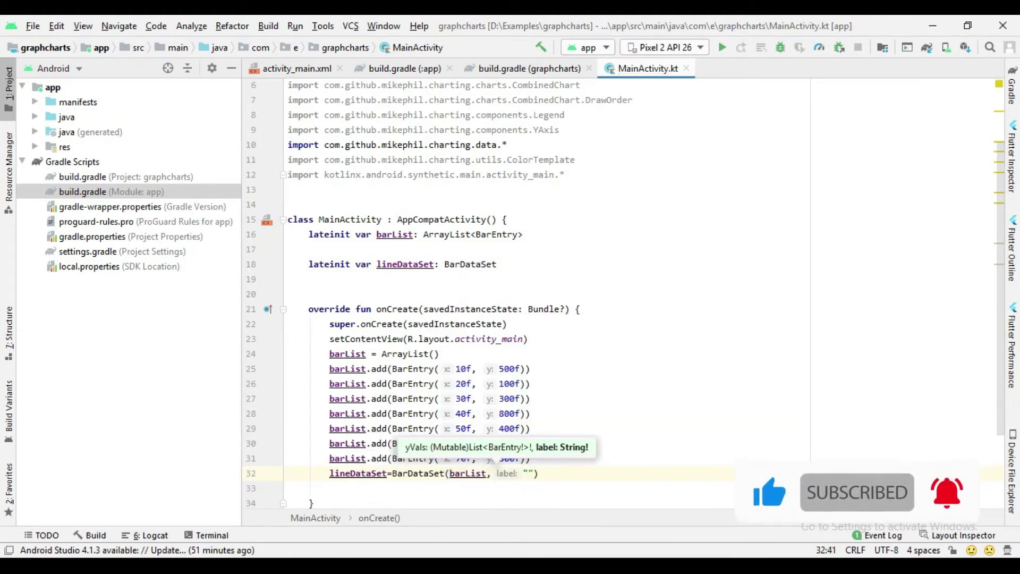
text(Population)
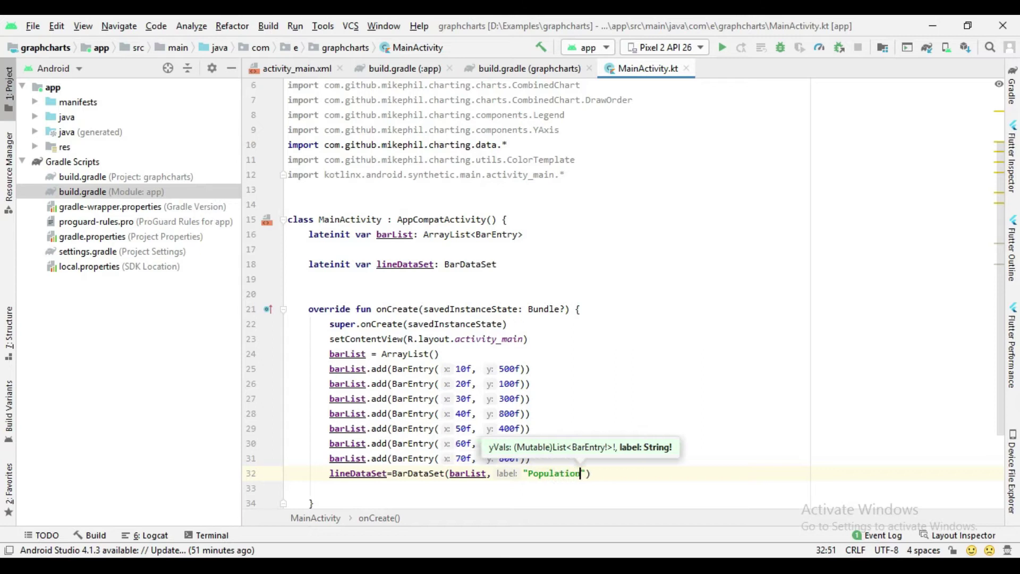
text(lation)
Step: Reformat the assignment and declare 'lateinit var barData: BarData' below lineDataSet
key(ctrl+alt+l)
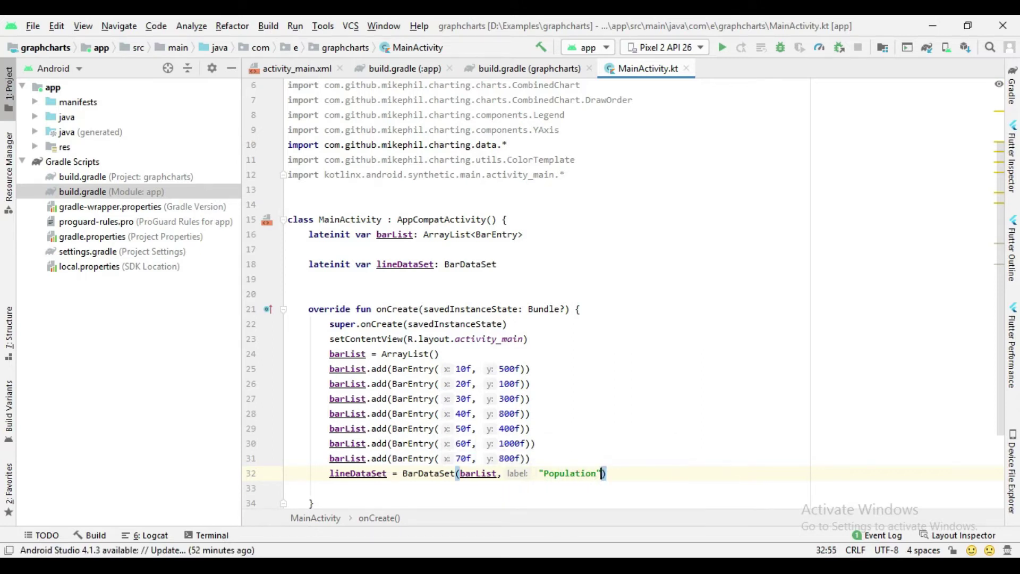
key(Down)
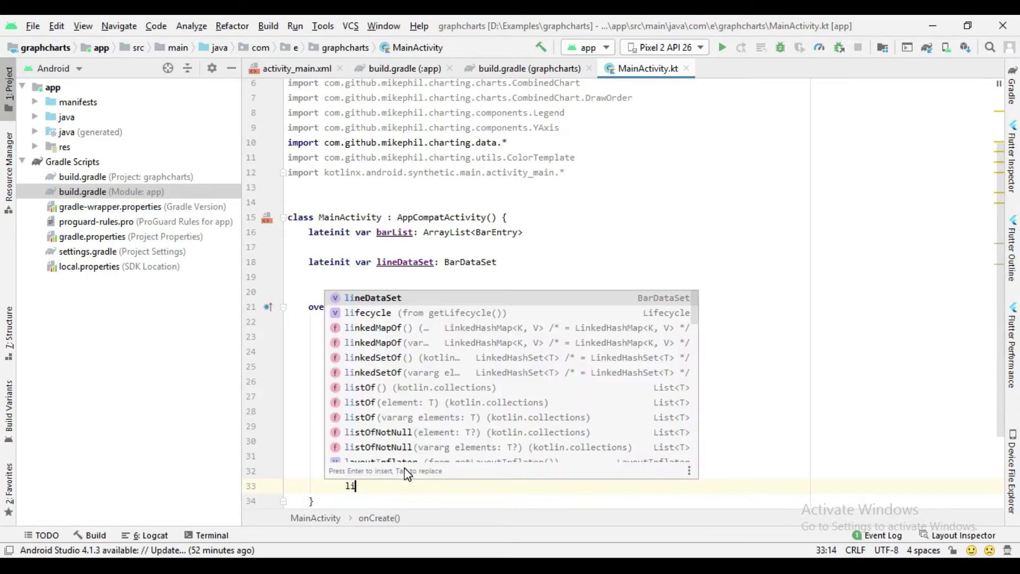
key(BackSpace)
key(BackSpace)
click(514, 263)
key(Return)
text(lation"))
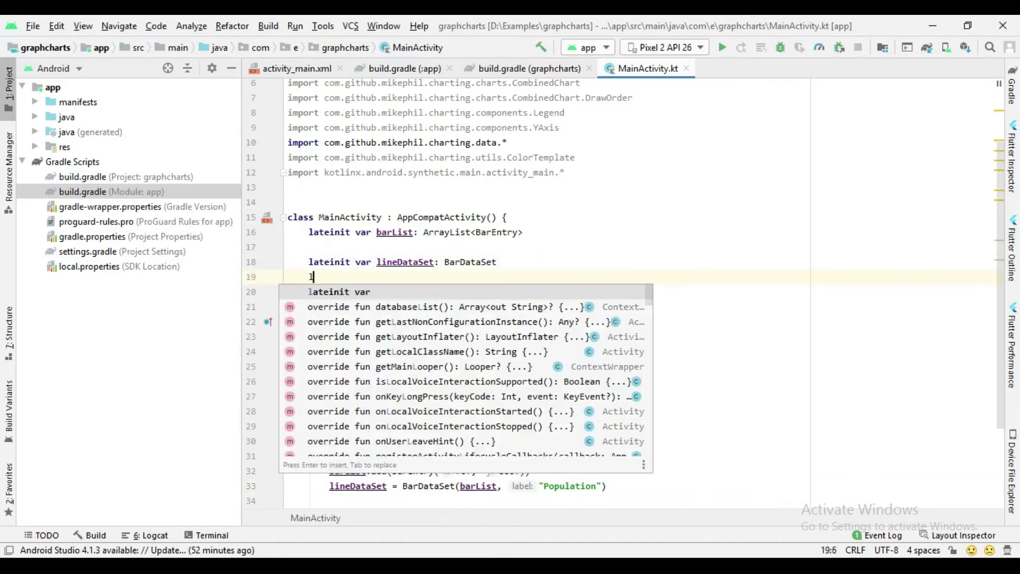
key(Return)
text(bar)
key(Return)
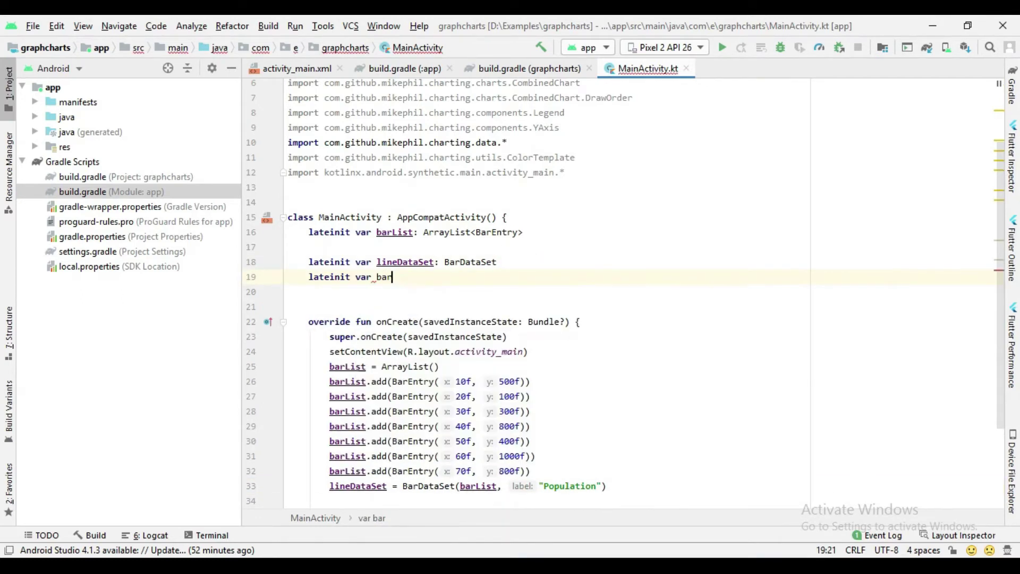
text(Data: BarData)
Step: Assign barData = BarData(lineDataSet) in onCreate
double_click(400, 279)
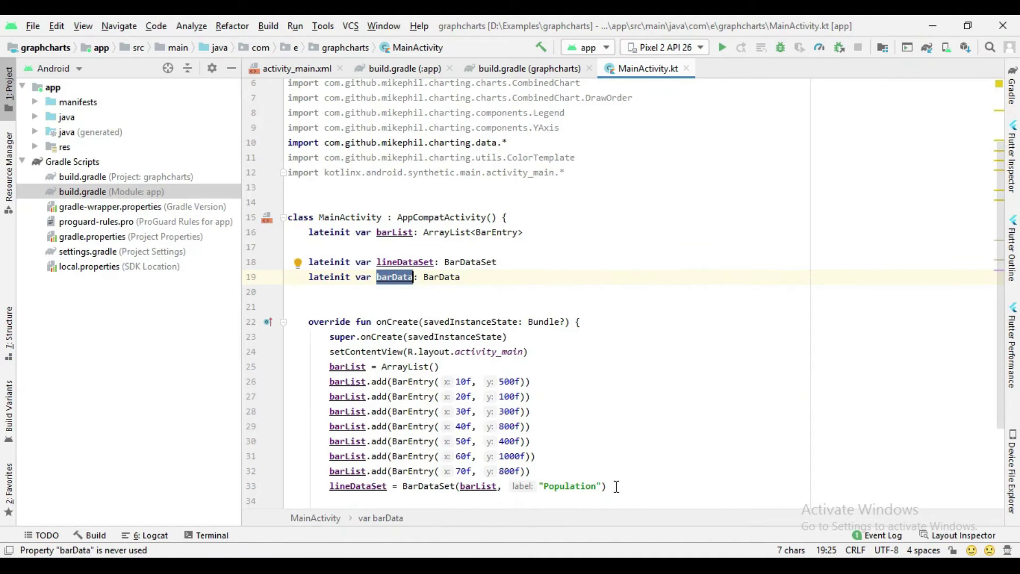
click(619, 487)
key(Down)
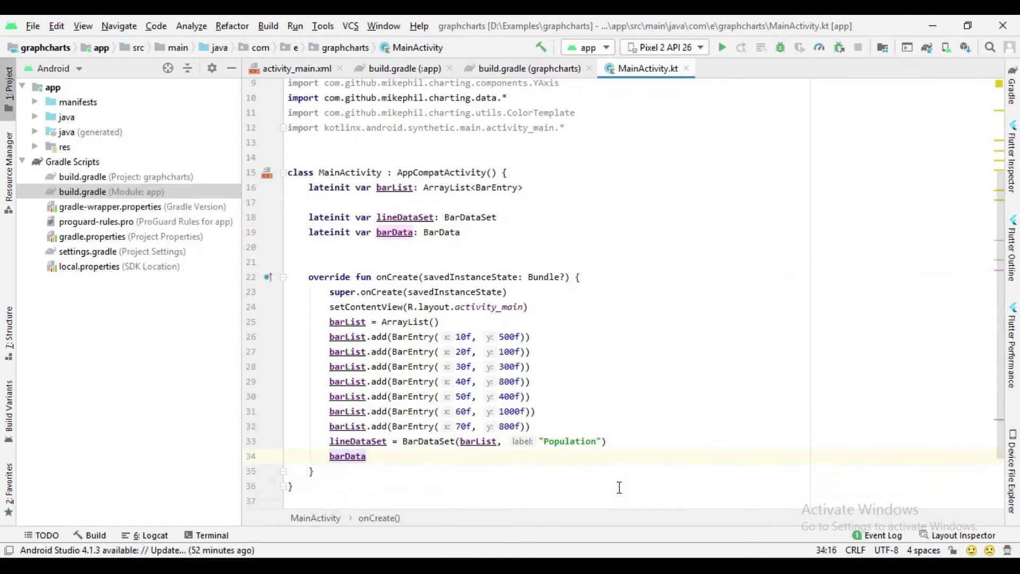
text(==)
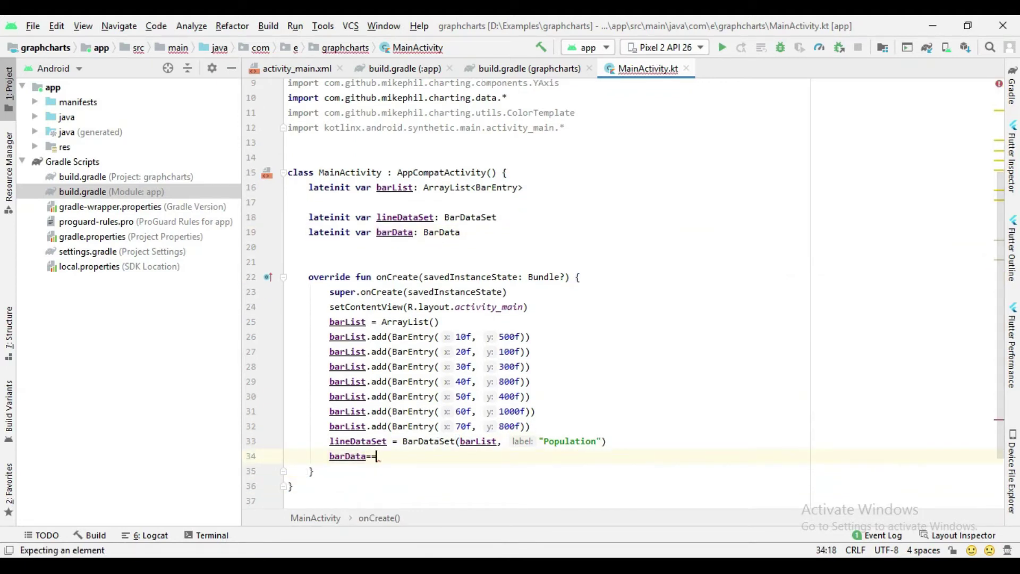
text(Bar)
key(Return)
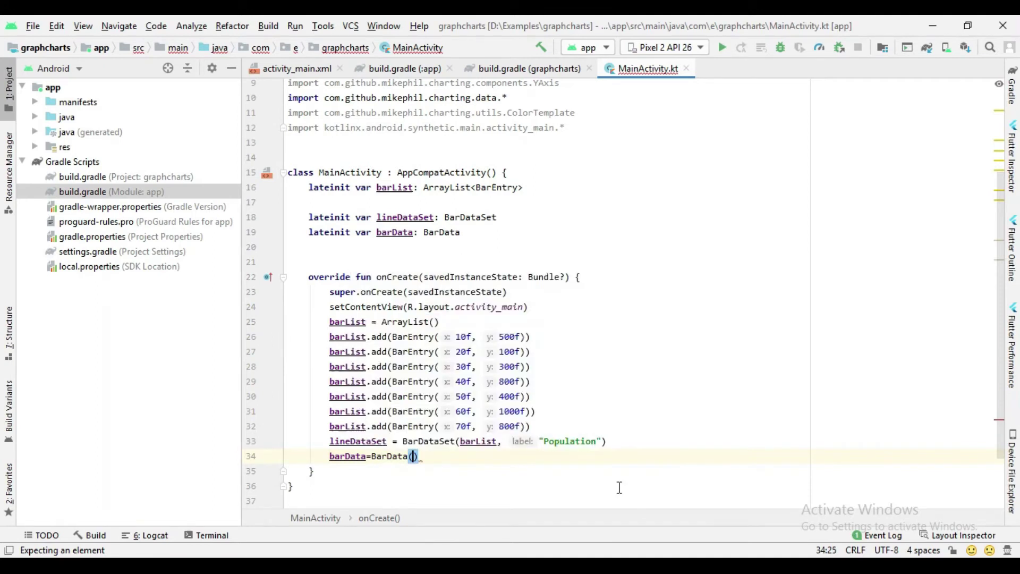
text(lin)
key(Return)
text())
key(Return)
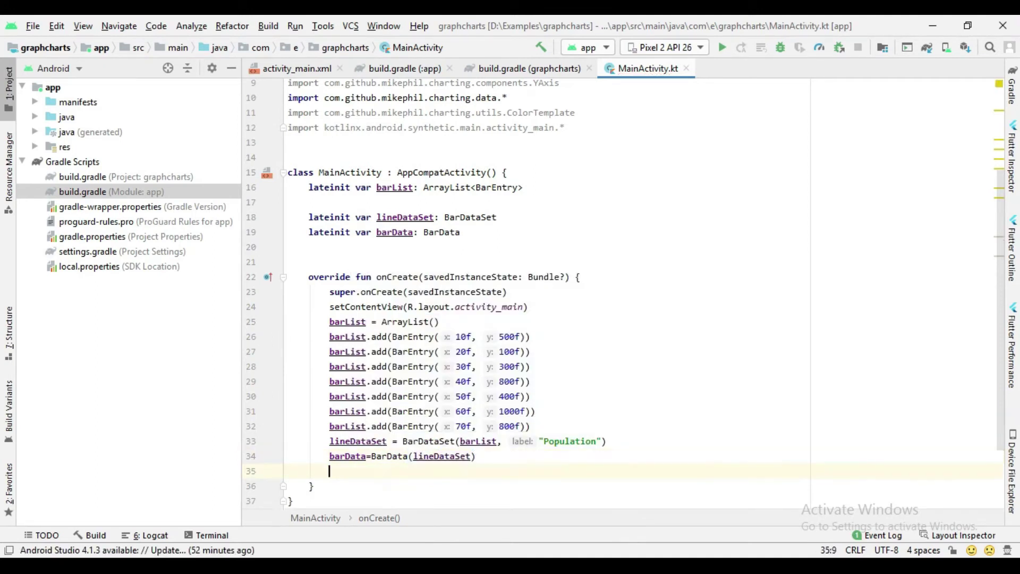
text(line)
Step: Call lineDataSet.setColors(ColorTemplate.JOYFUL_COLORS, 250)
key(Return)
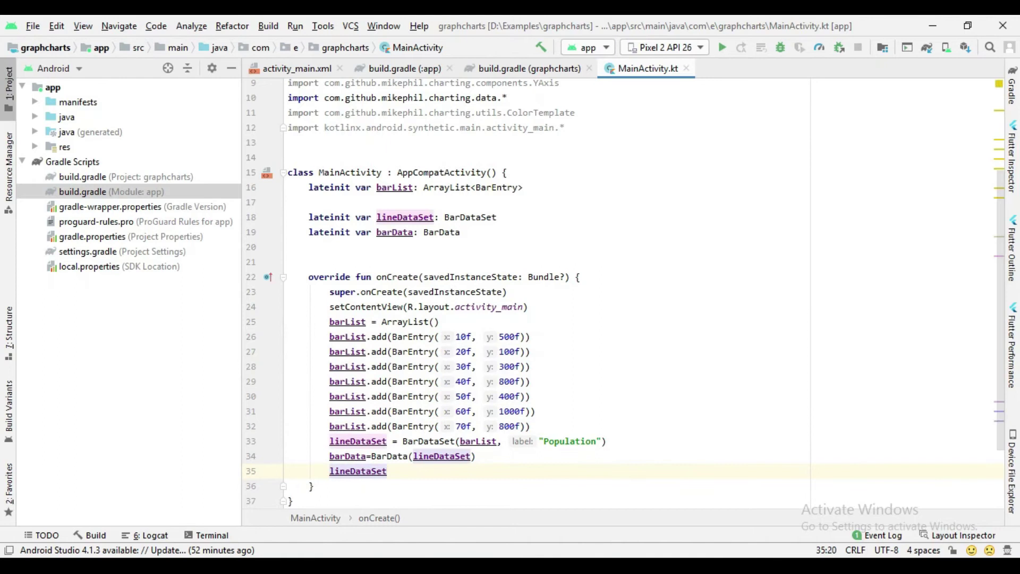
text(!!)
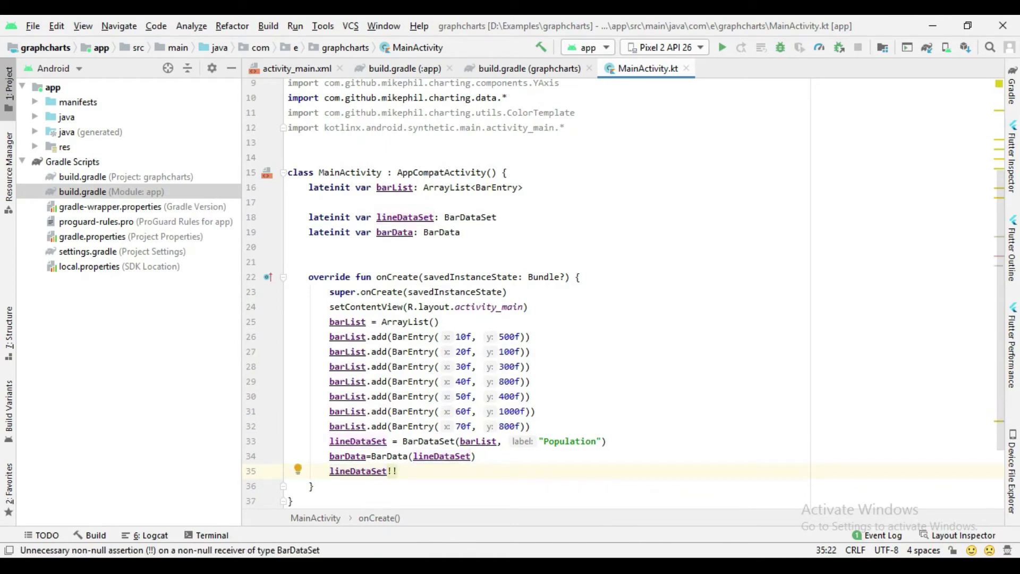
key(BackSpace)
key(BackSpace)
text(.setco)
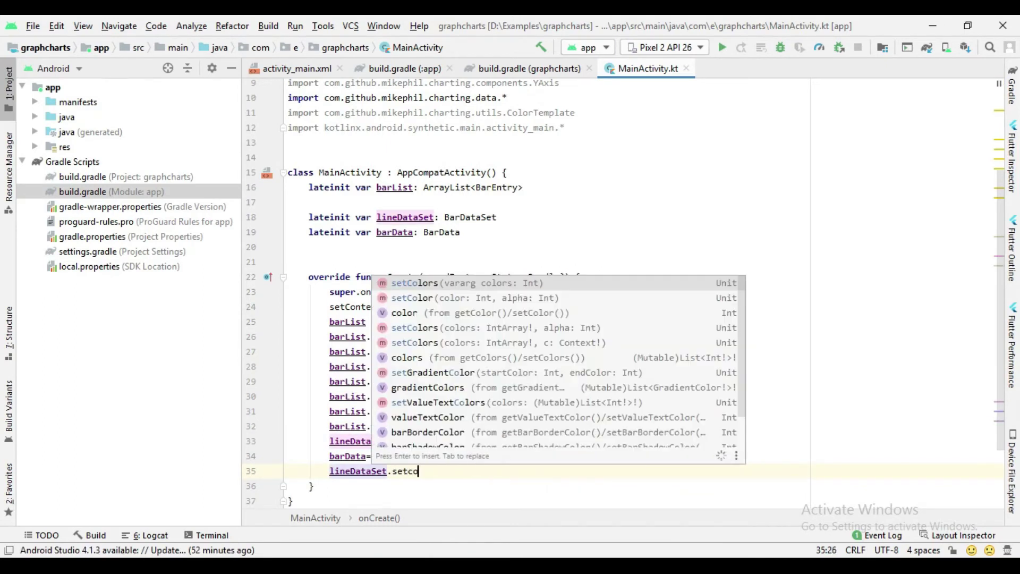
key(Return)
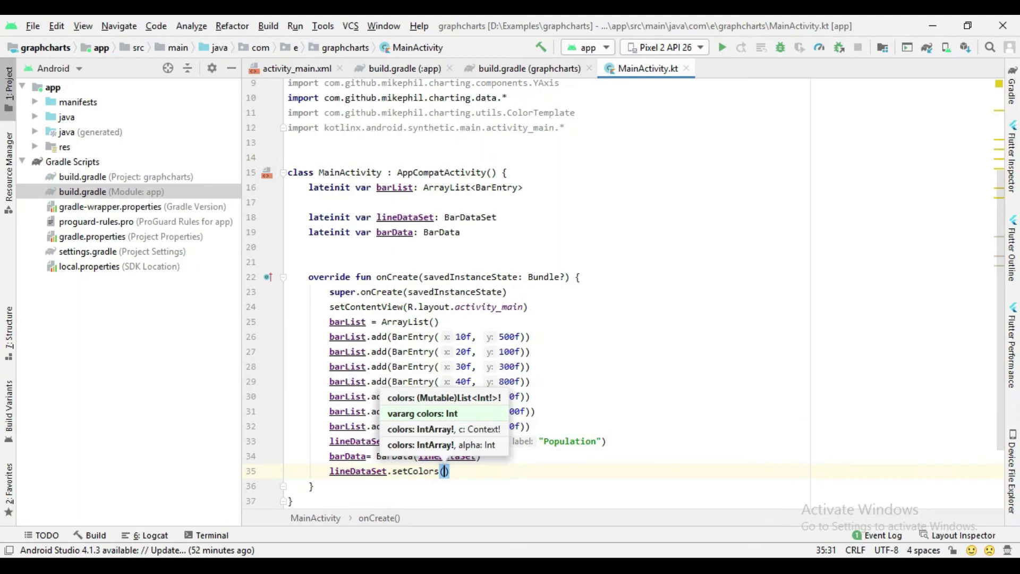
text(Colo)
key(Return)
text(.)
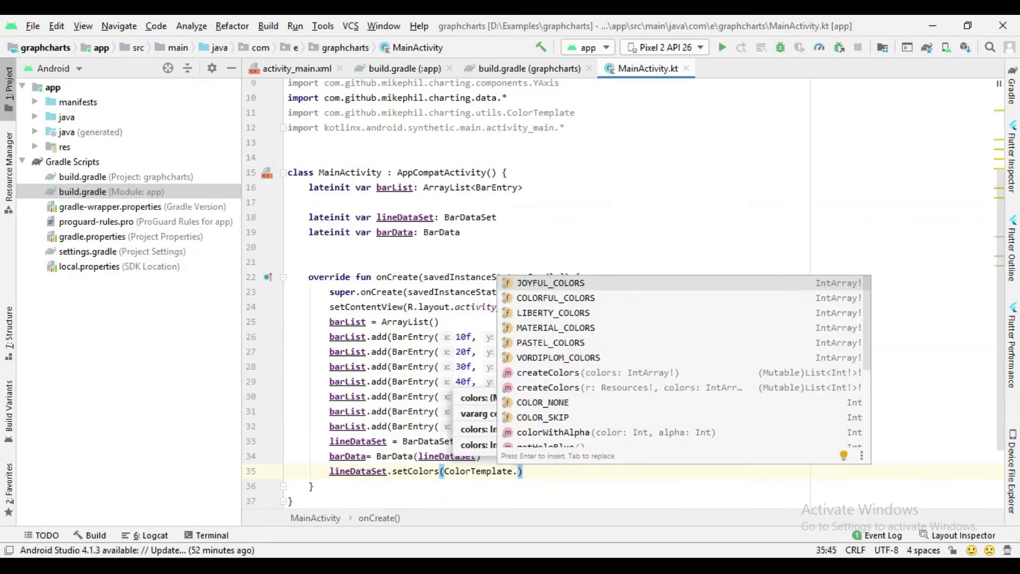
key(Return)
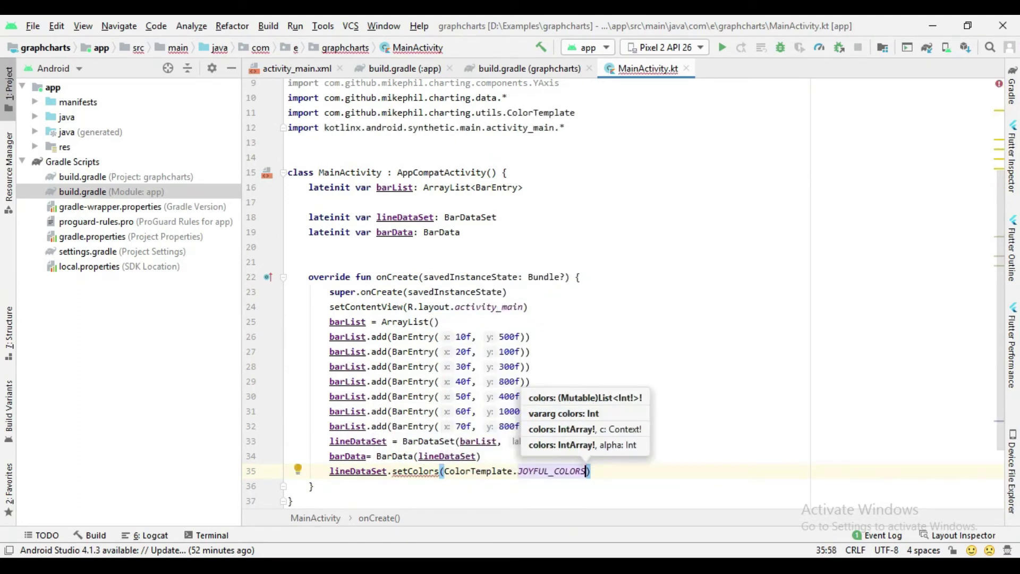
text(250)
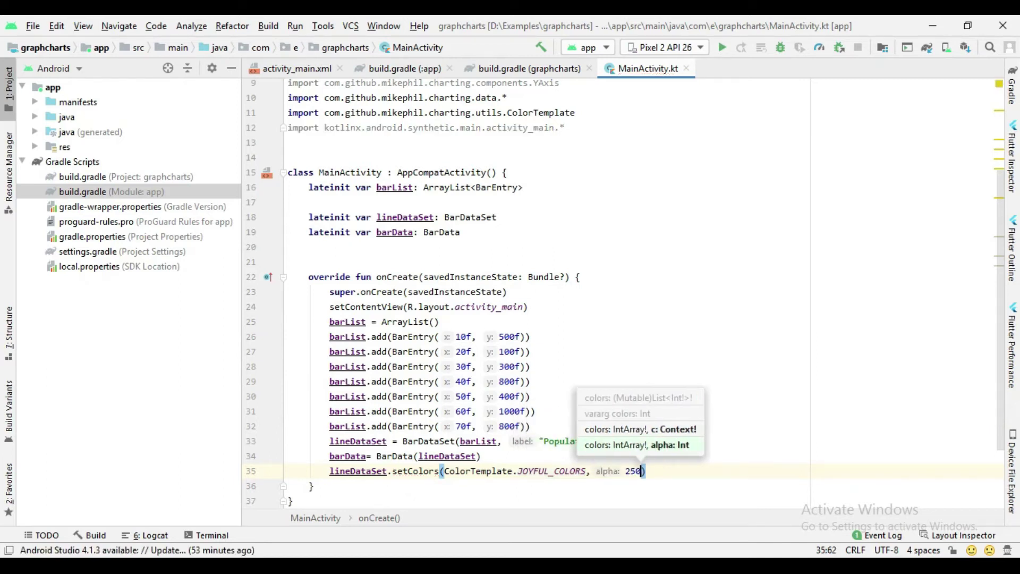
key(End)
key(Return)
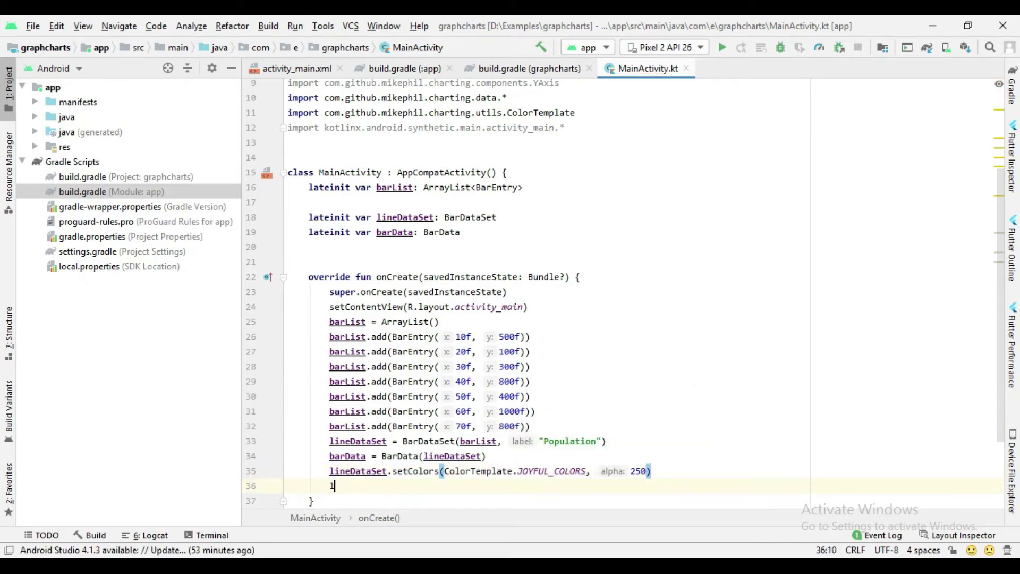
text(lin)
Step: Set lineDataSet.valueTextColor to Color.BLACK
key(Return)
text(.va)
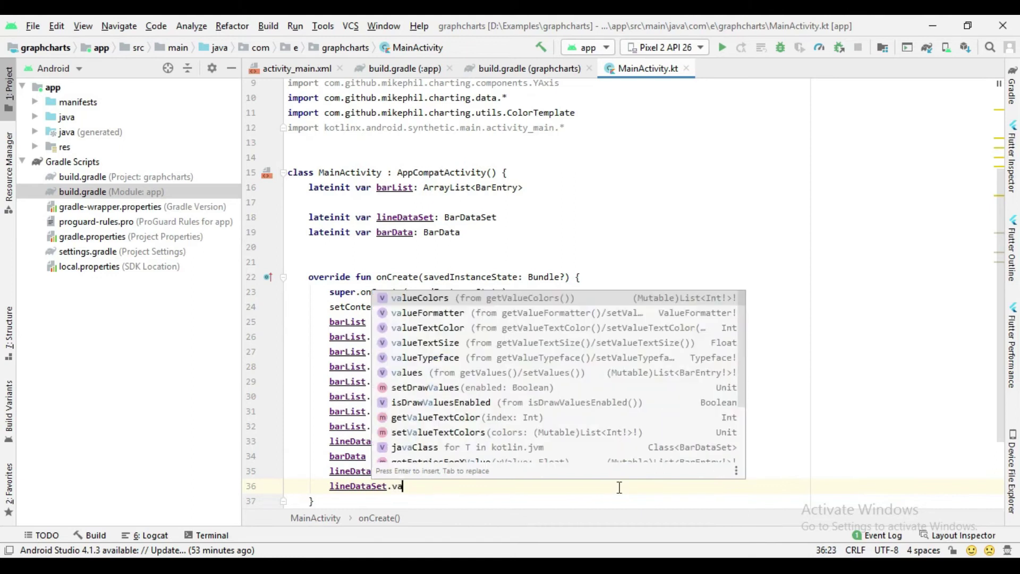
key(Return)
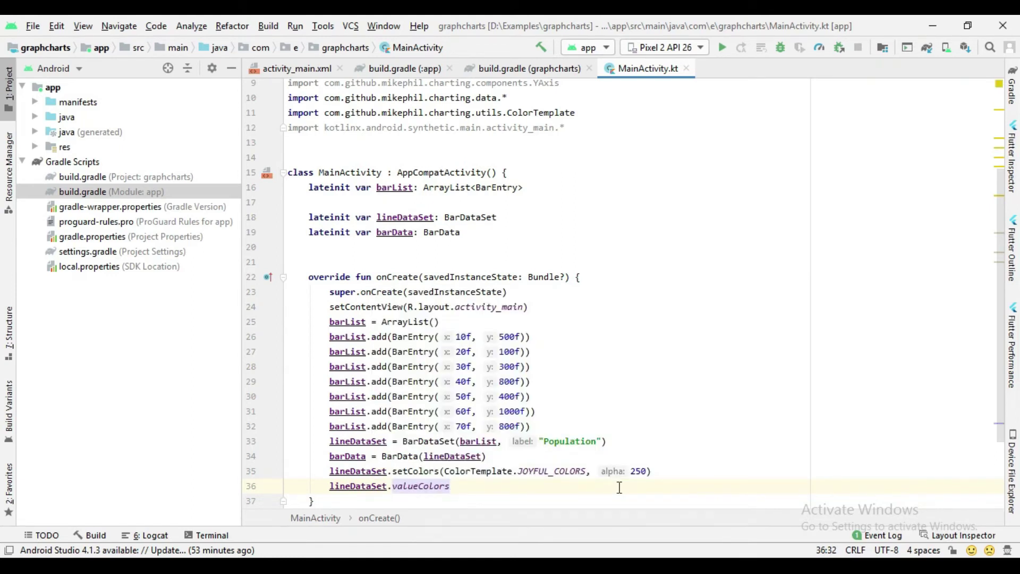
key(BackSpace)
key(Down)
key(Down)
key(Return)
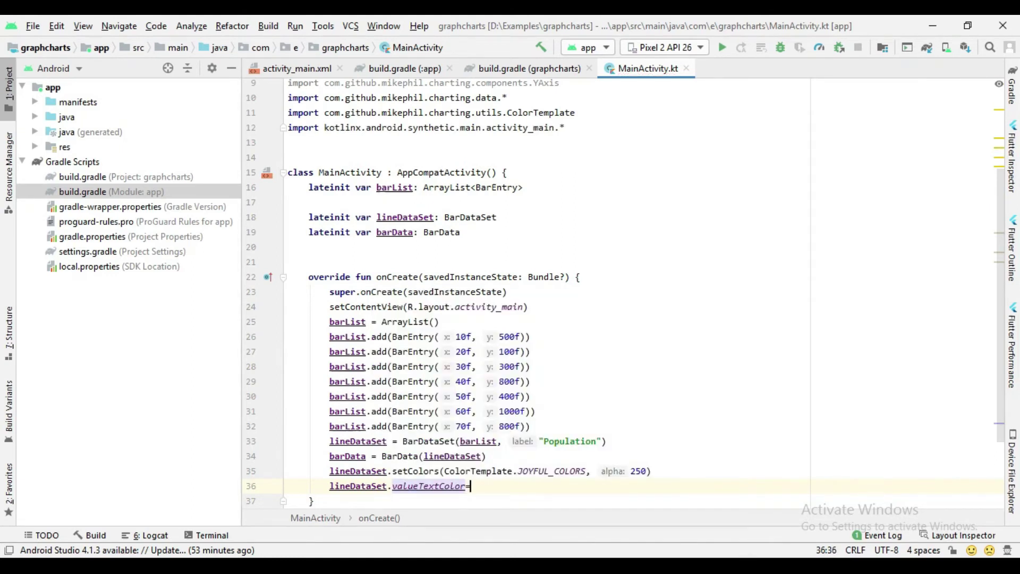
text(=color)
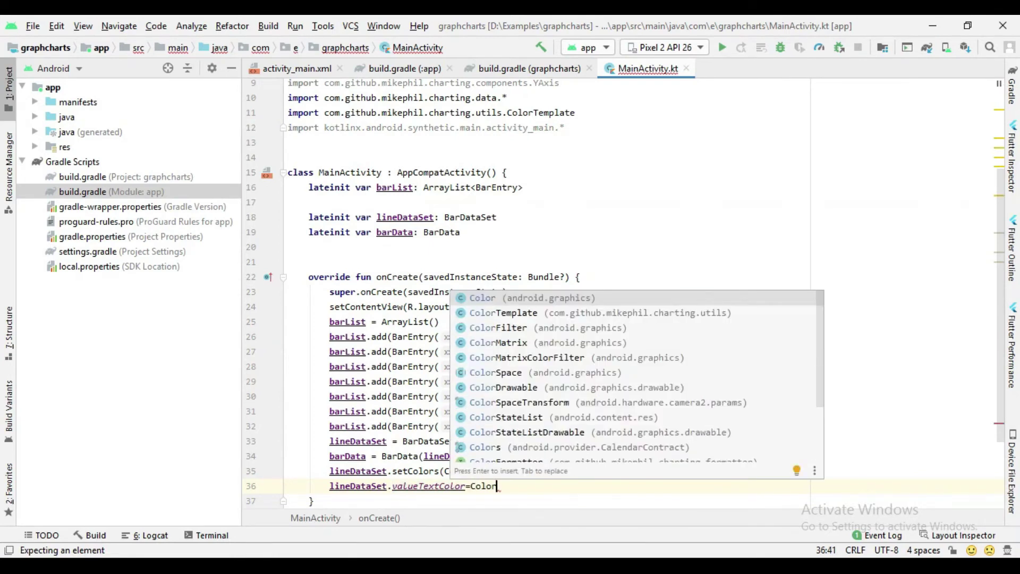
text(.b)
key(Return)
key(Return)
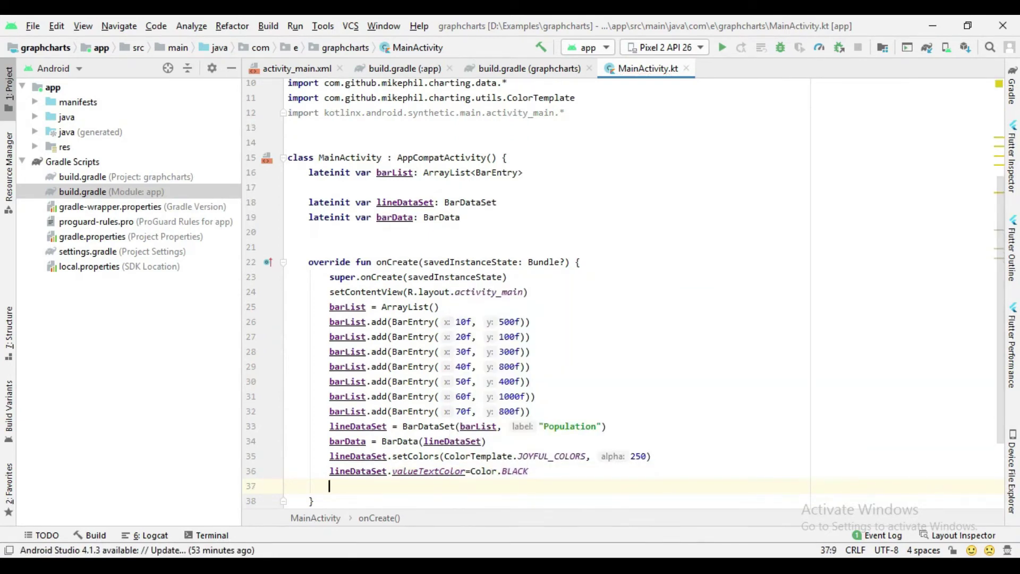
text(line)
key(Return)
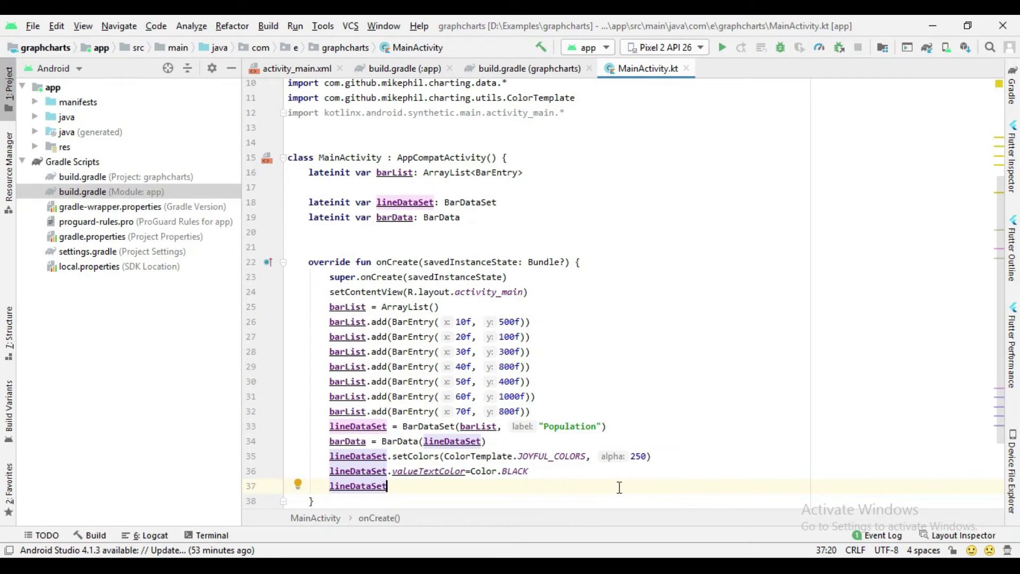
Step: Rename lineDataSet to barDataSet in the declaration and each usage in onCreate
double_click(401, 204)
text(bar)
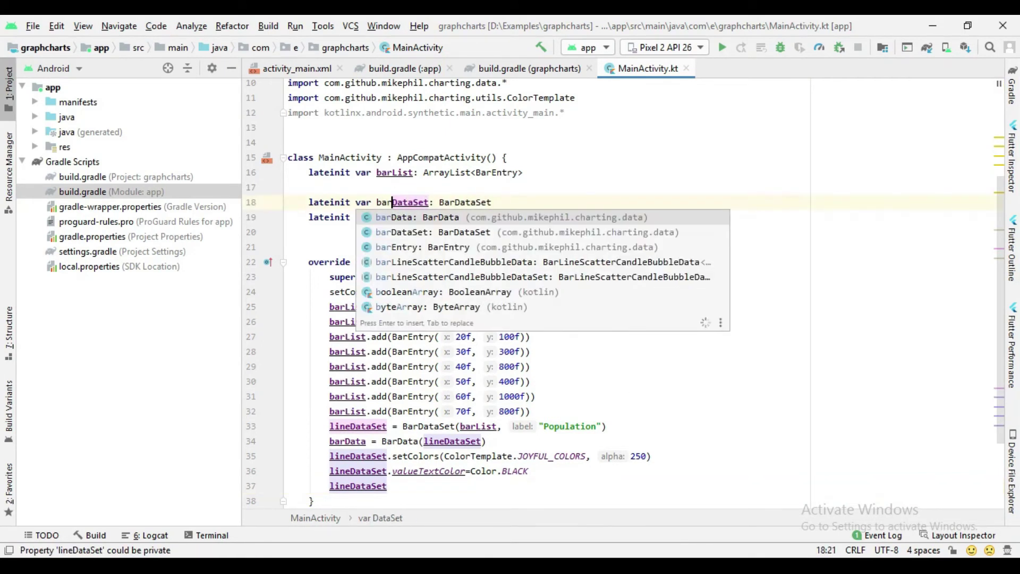
key(Return)
key(ctrl+c)
double_click(357, 426)
key(ctrl+v)
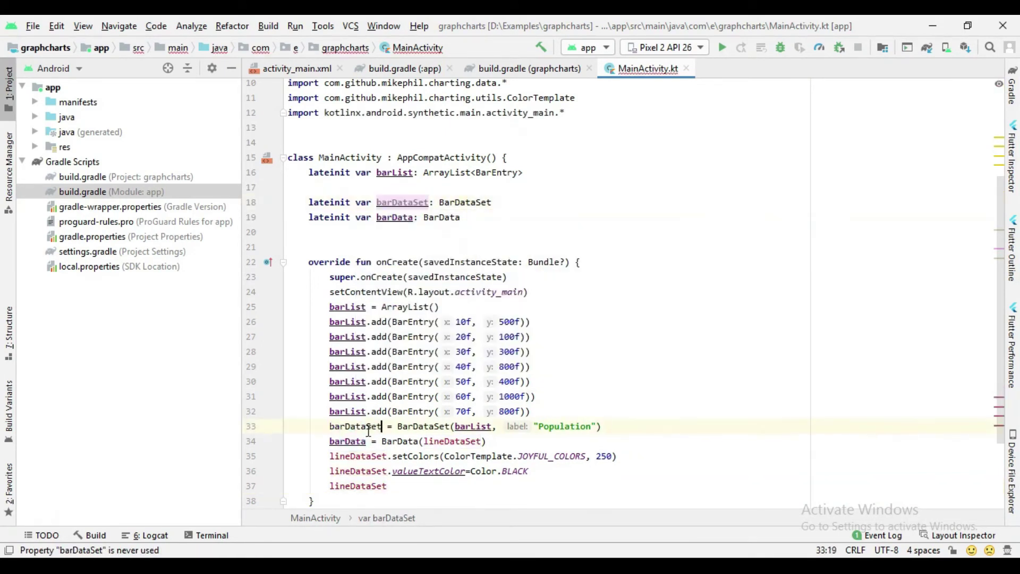
double_click(450, 440)
key(ctrl+v)
double_click(351, 456)
key(ctrl+v)
key(ctrl+v)
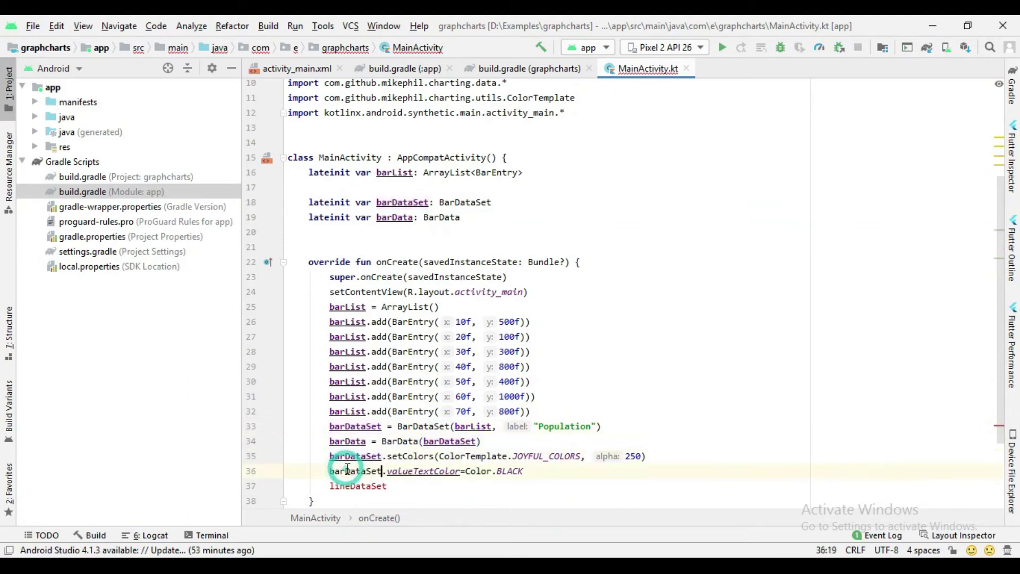
Step: Add barDataSet.valueTextSize = 15f and reformat the code
double_click(356, 486)
key(ctrl+v)
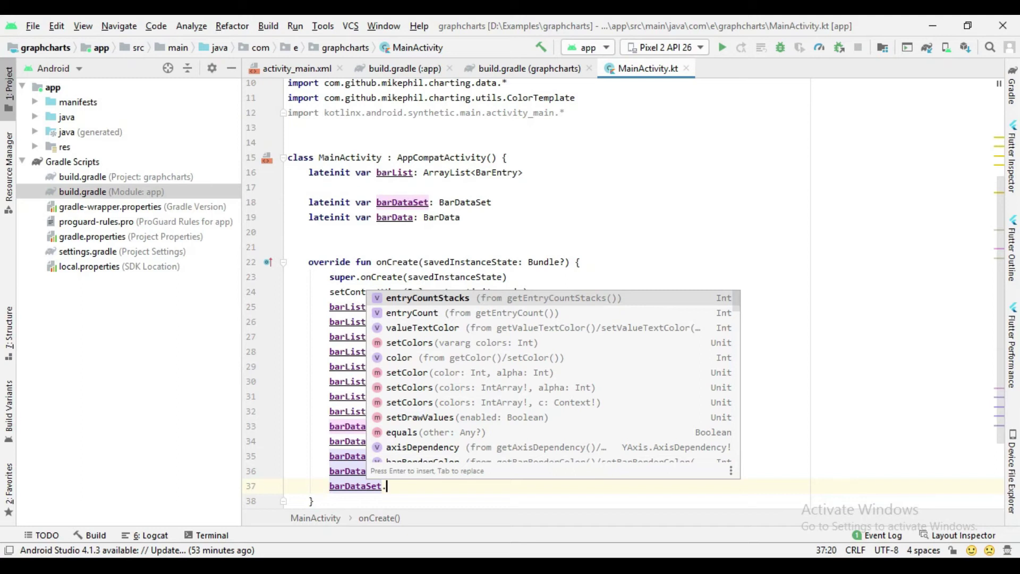
text(val)
key(Down)
key(Down)
key(Down)
key(Down)
key(Down)
key(Return)
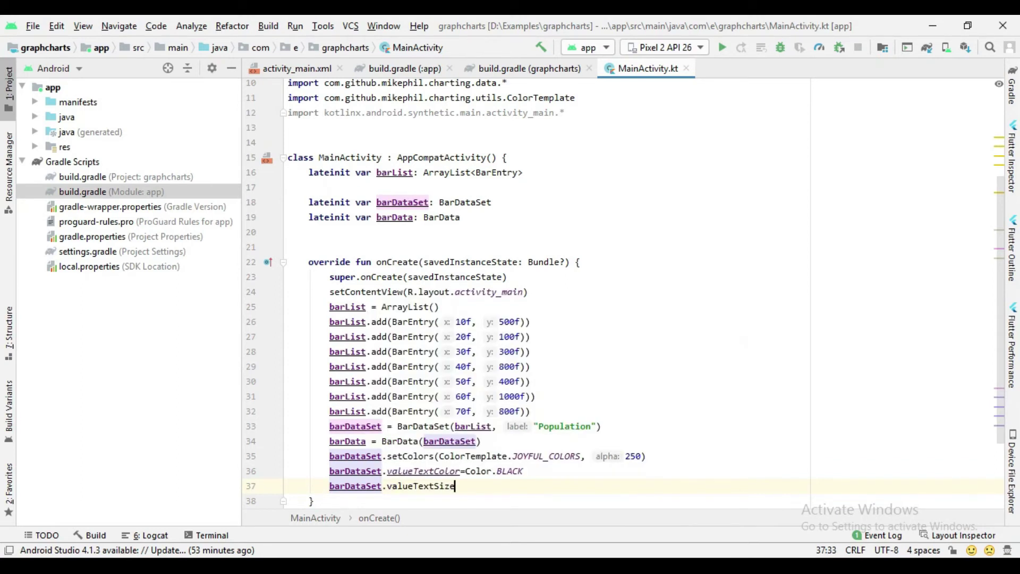
text(=1)
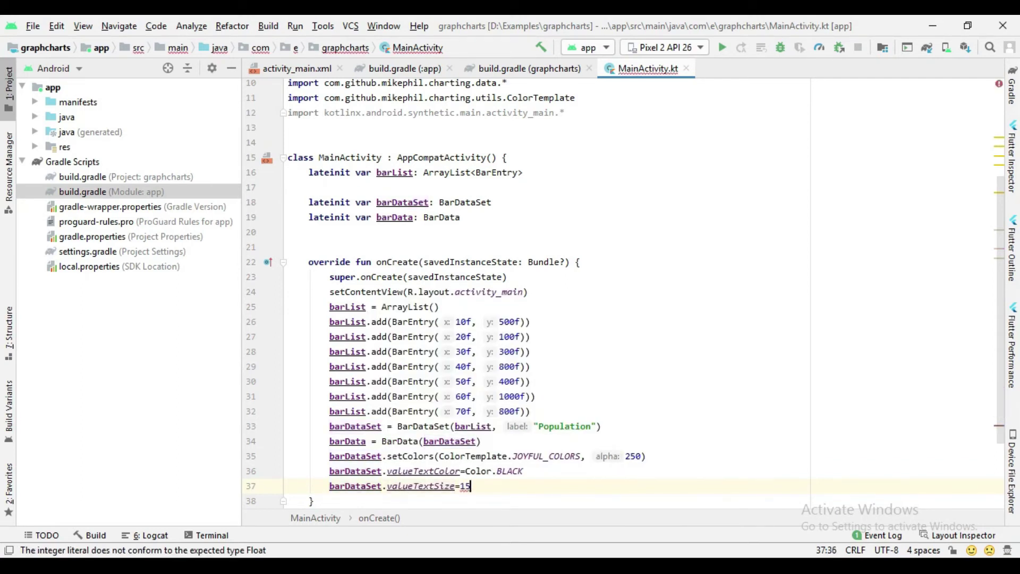
text(5)
key(ctrl+alt+l)
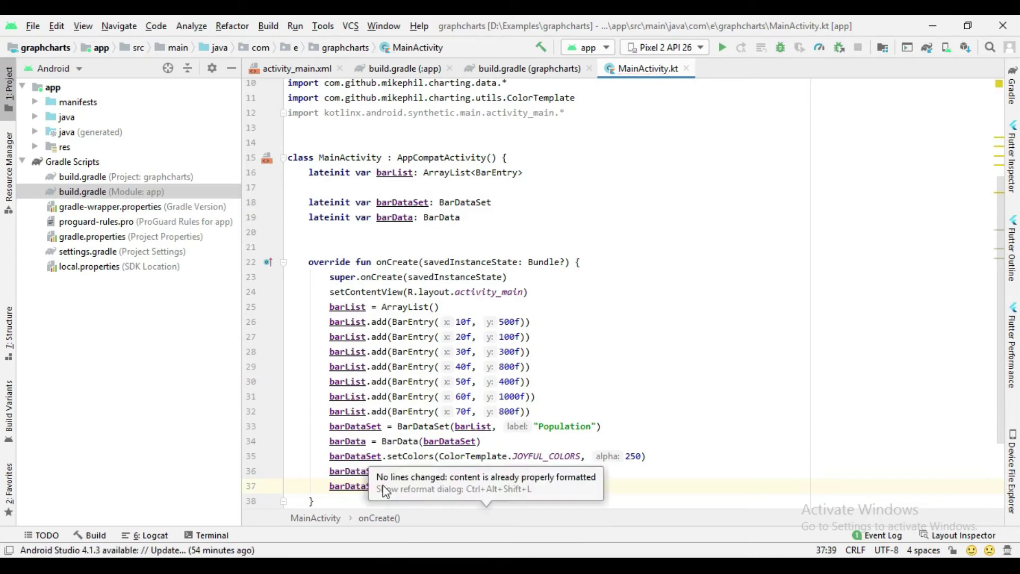
scroll(676, 325, down, 3)
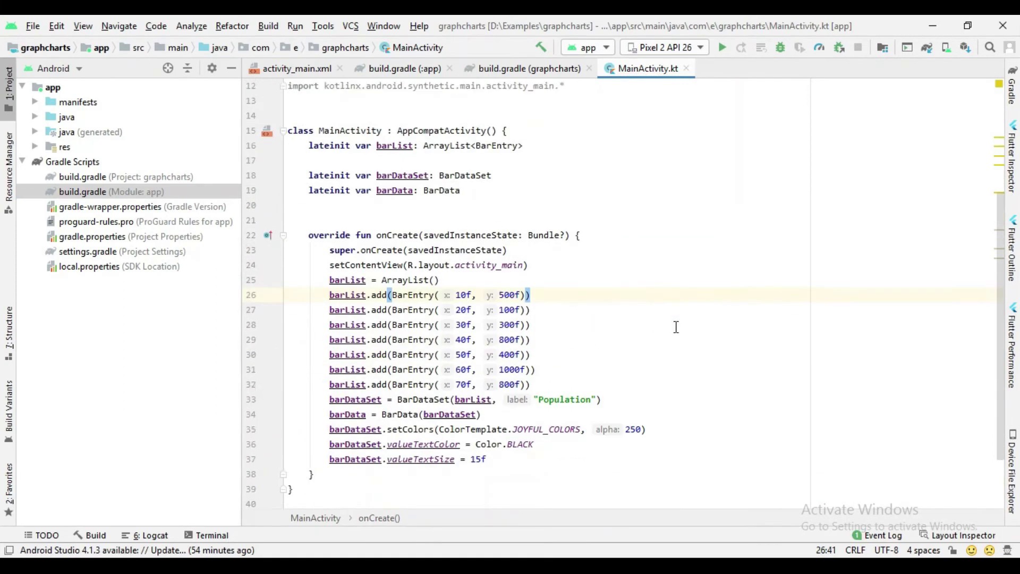
Step: Copy the barChart id from the layout and add barChart.data = barData above setColors
click(676, 321)
double_click(441, 272)
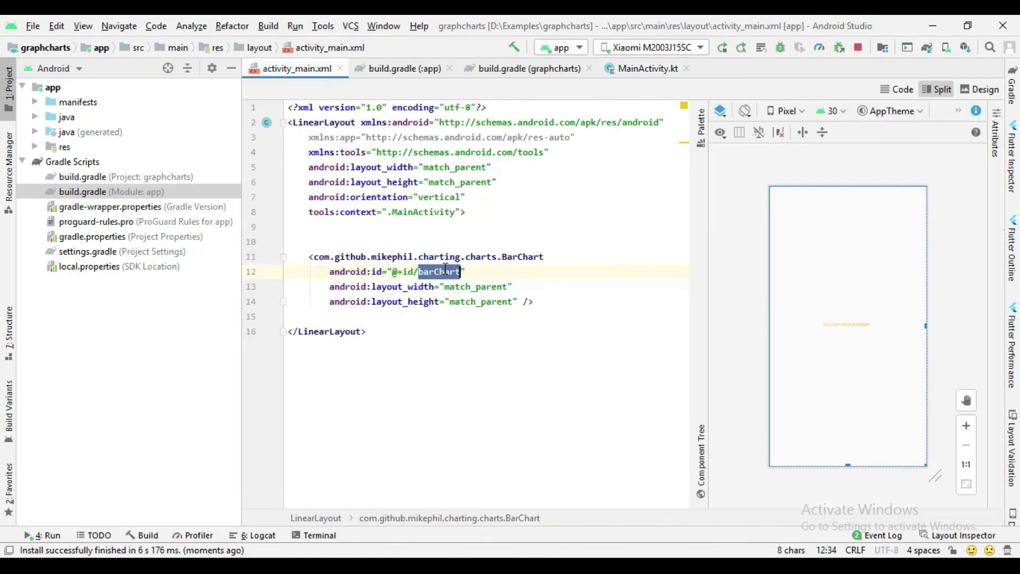
click(647, 68)
click(679, 374)
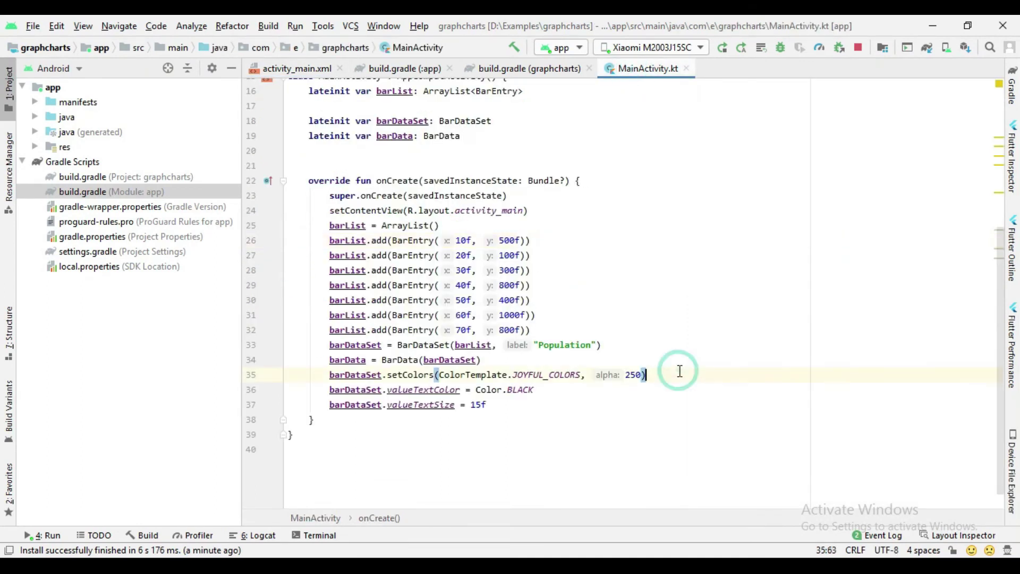
key(Return)
key(ctrl+v)
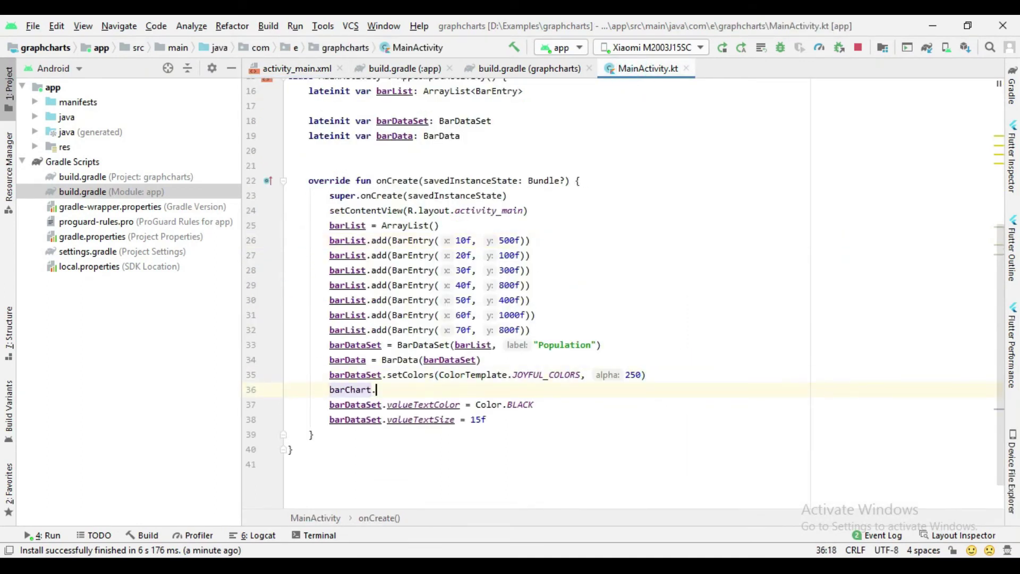
key(Return)
text(=b)
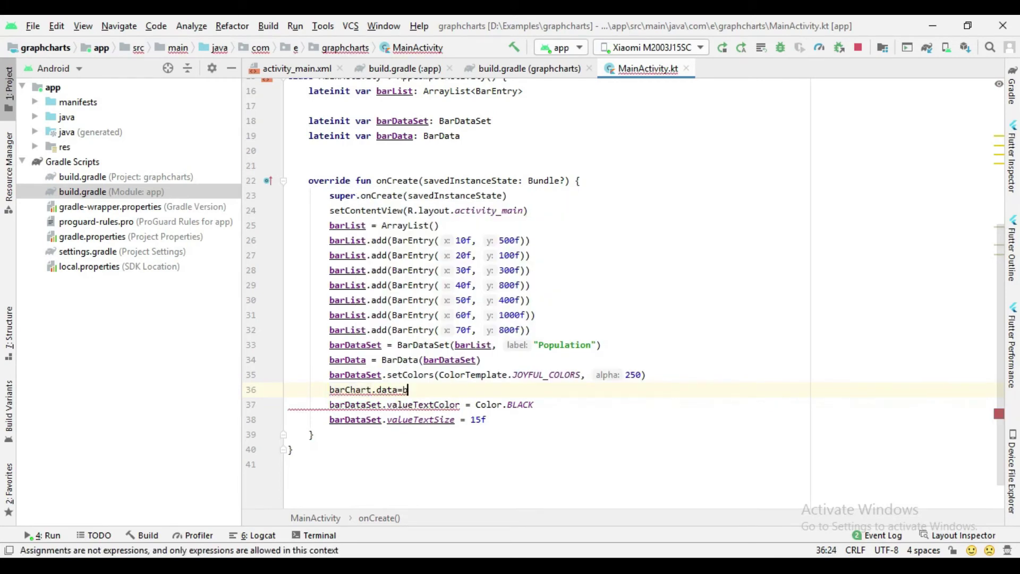
key(Return)
key(ctrl+shift+Up)
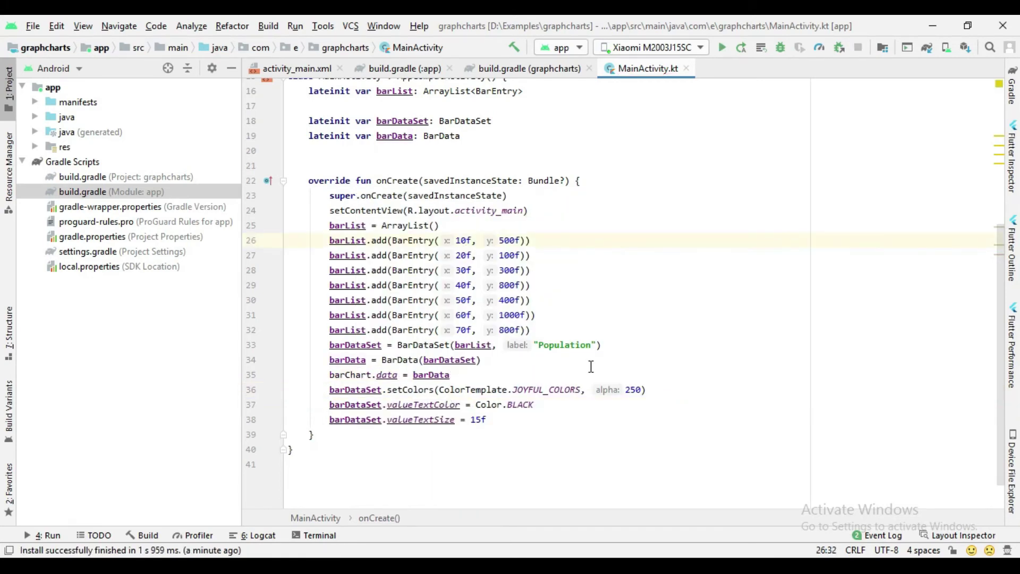
Step: Shorten the later BarEntry x values to single digits, e.g. 20f→2f, 30f→3f, 50f→5f
click(464, 256)
key(BackSpace)
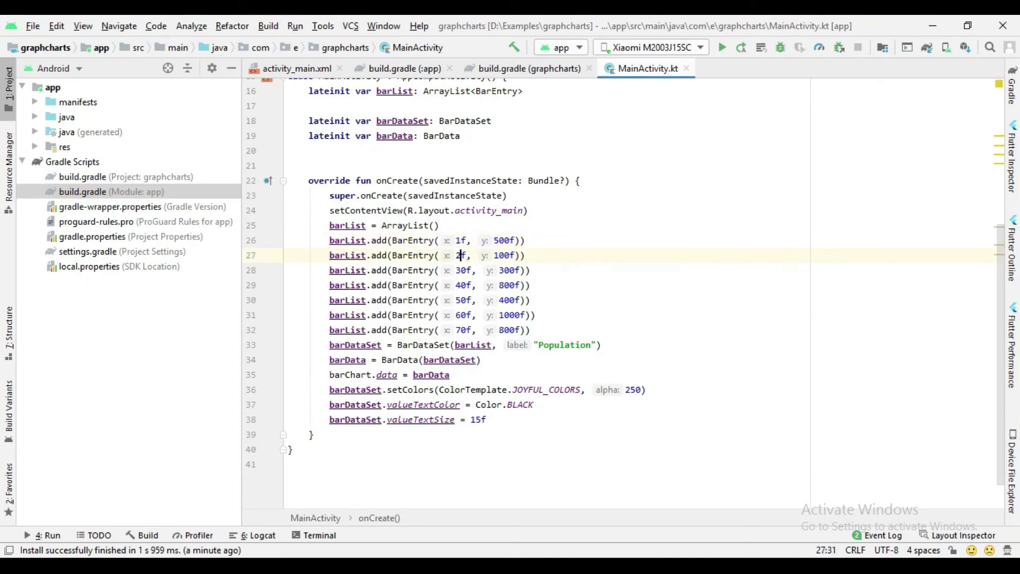
click(461, 270)
key(BackSpace)
key(BackSpace)
click(461, 299)
key(BackSpace)
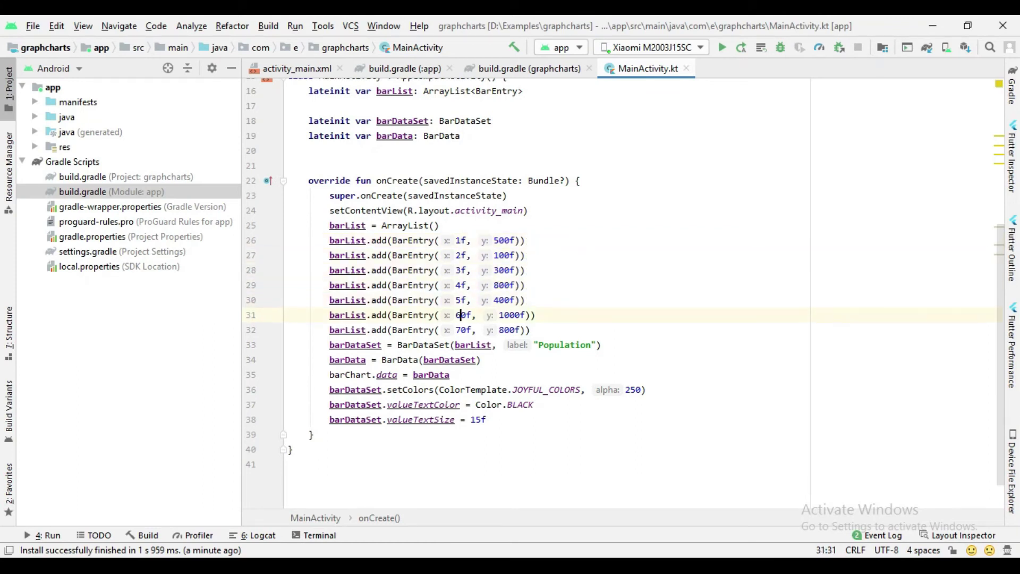
key(BackSpace)
click(460, 330)
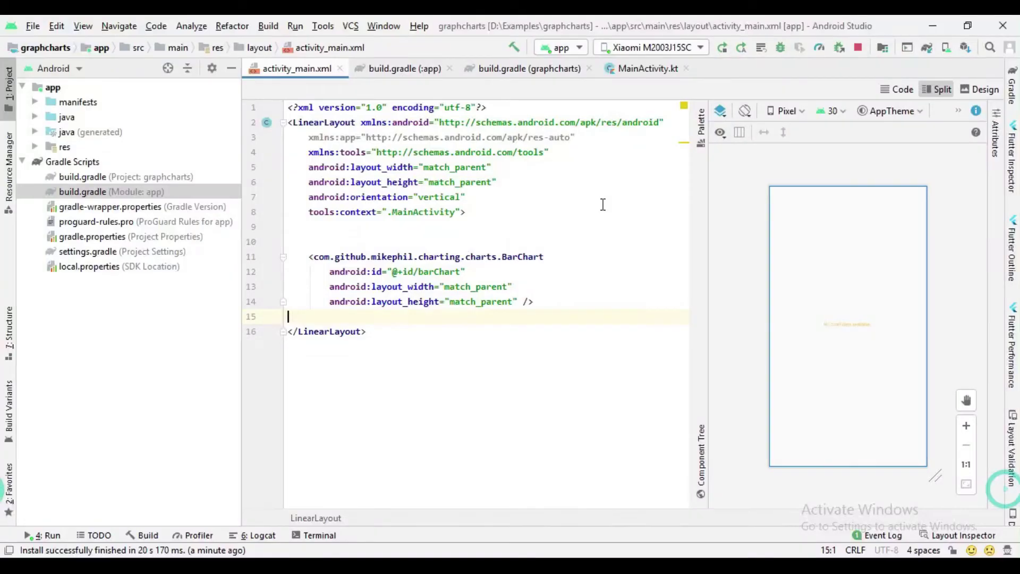
Step: Add a comment about using a horizontal bar chart in activity_main.xml, then reformat
click(647, 71)
click(536, 307)
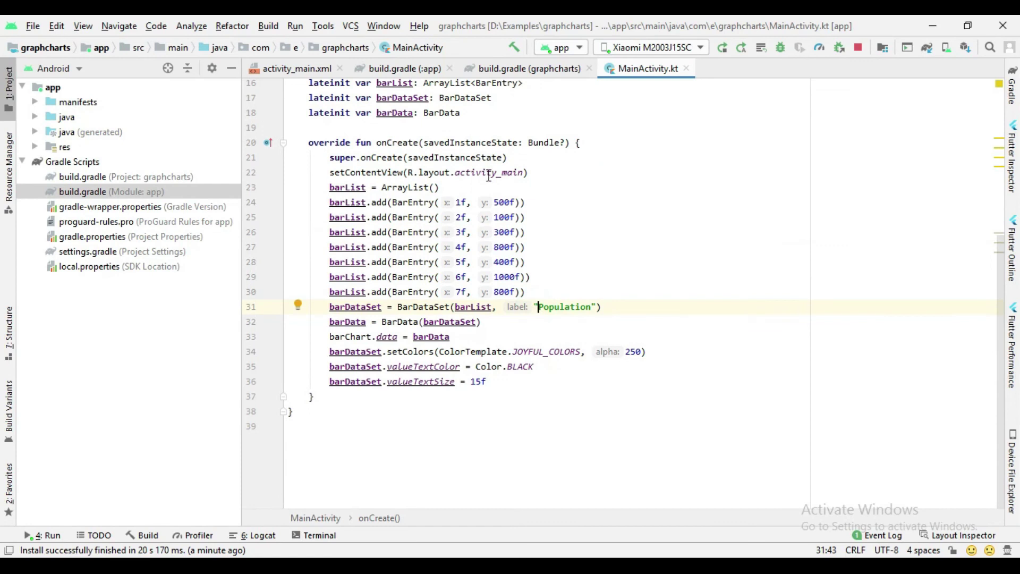
scroll(489, 176, up, 5)
click(298, 68)
click(506, 239)
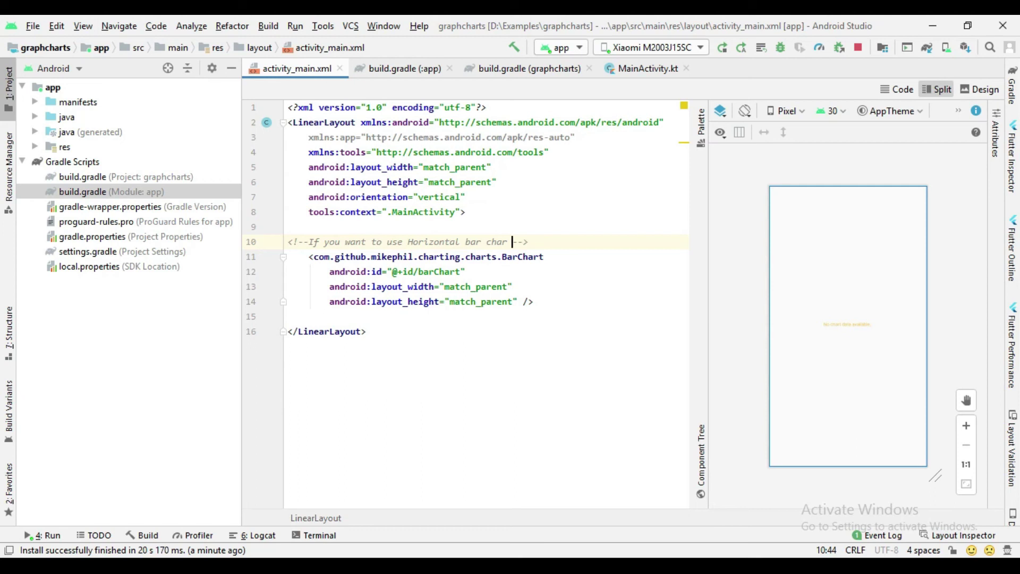
key(BackSpace)
text(t)
key(ctrl+alt+l)
Step: Replace the BarChart element with HorizontalBarChart via autocomplete and reformat the layout
click(530, 244)
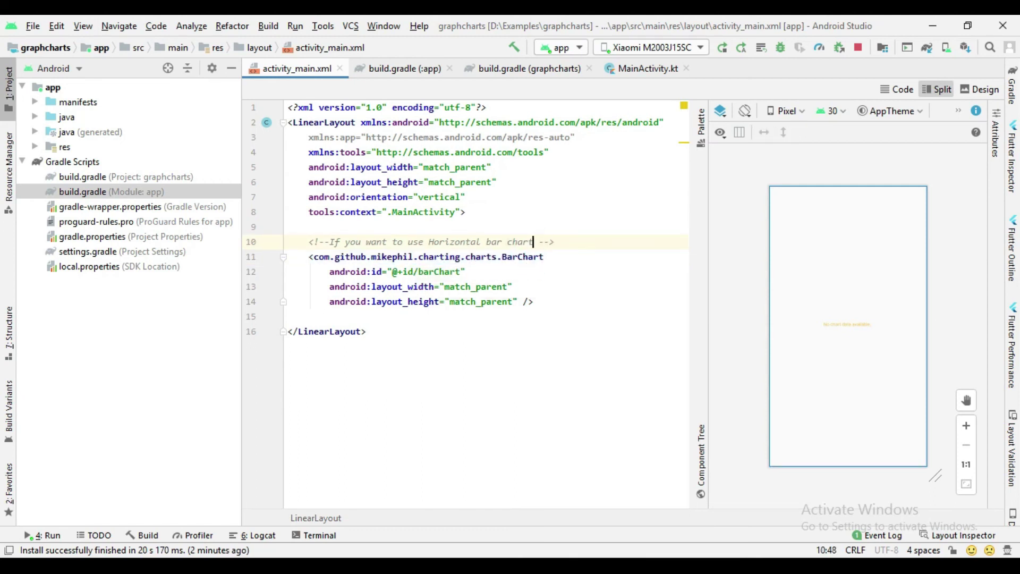
double_click(523, 257)
key(BackSpace)
key(ctrl+space)
key(Return)
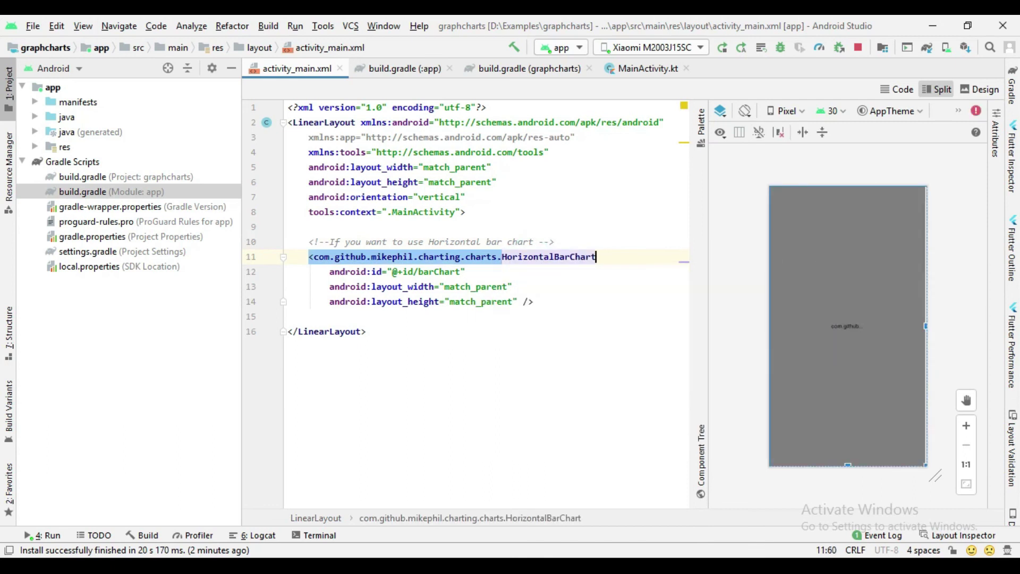
key(ctrl+alt+l)
Step: Return to MainActivity.kt and launch the 'app' run configuration on the Xiaomi phone
click(648, 69)
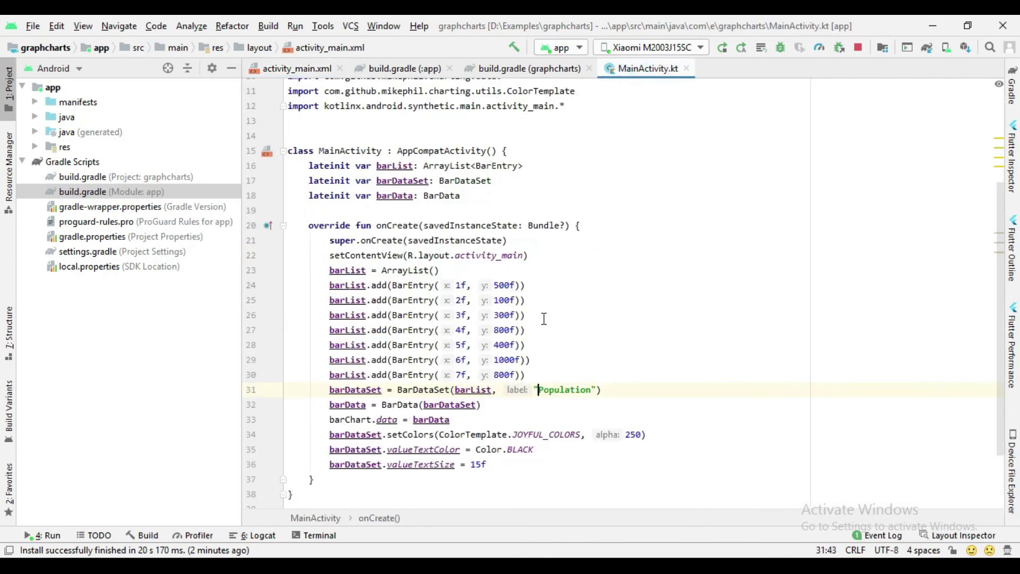
double_click(348, 322)
click(722, 47)
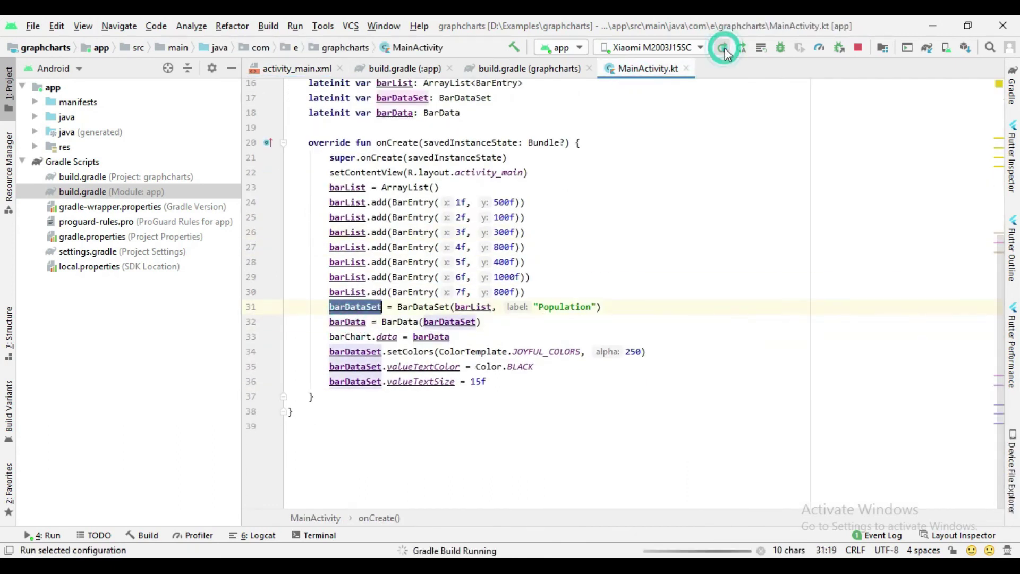